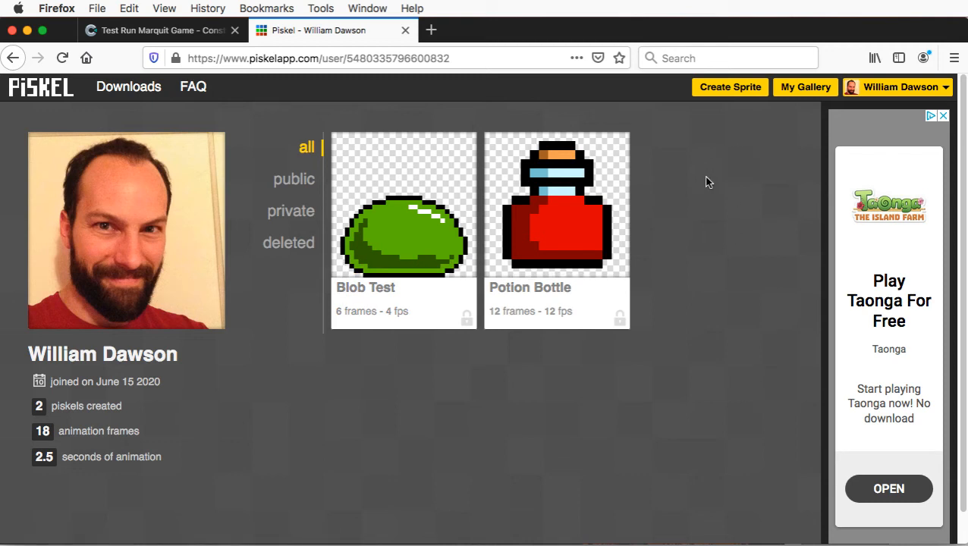
Create a new sprite and check its canvas size in the resize settings.
mouse_move(400, 224)
click(732, 87)
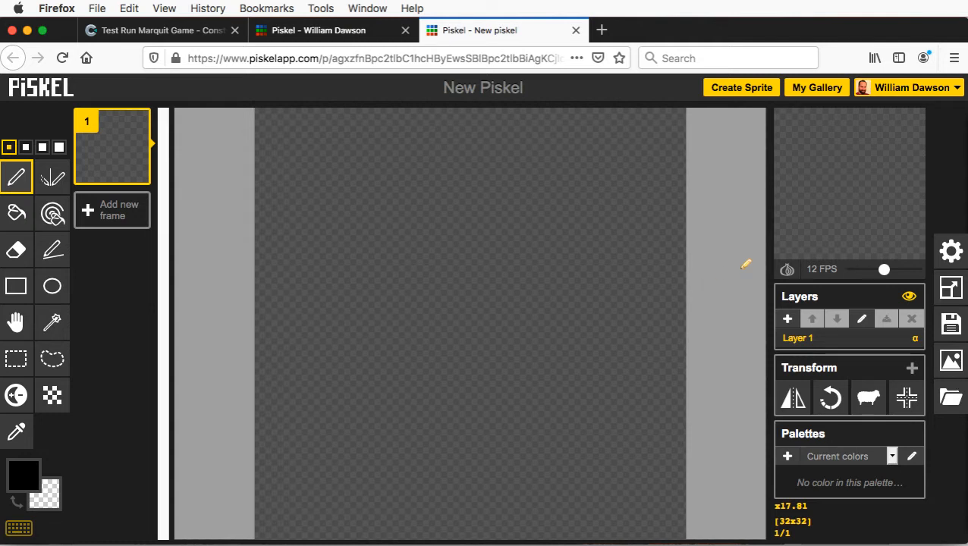
click(950, 290)
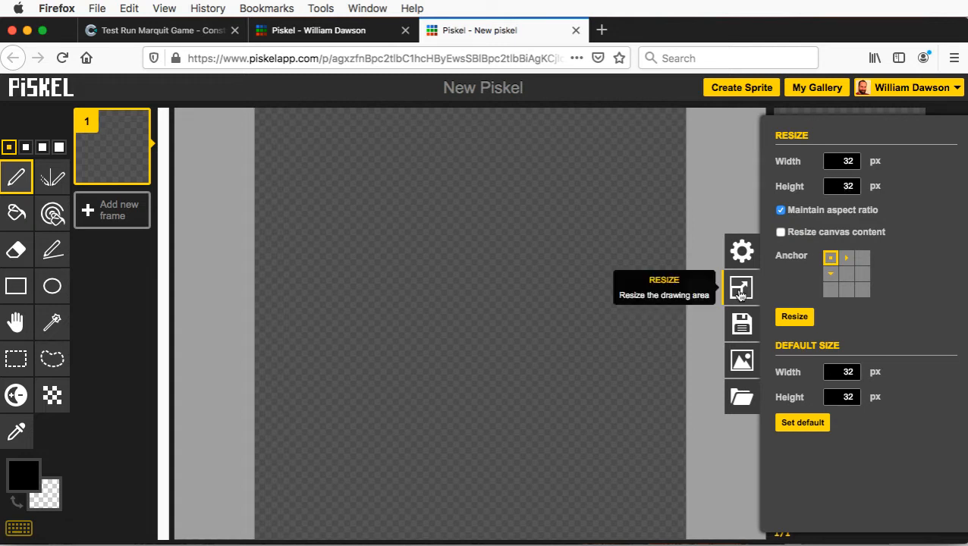
click(707, 295)
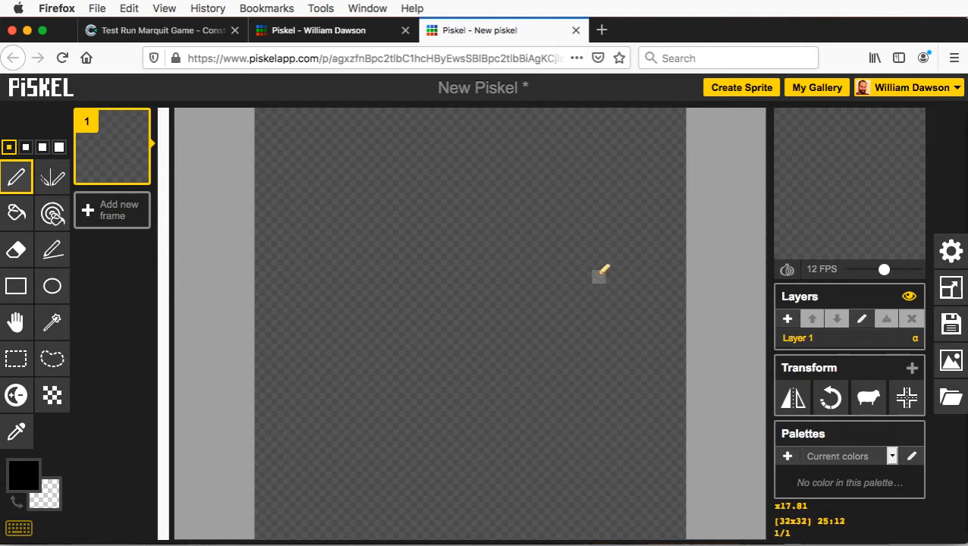
Review the Blob Test and Potion Bottle sprites in the gallery as references, and return to the new sprite.
click(305, 35)
mouse_move(421, 212)
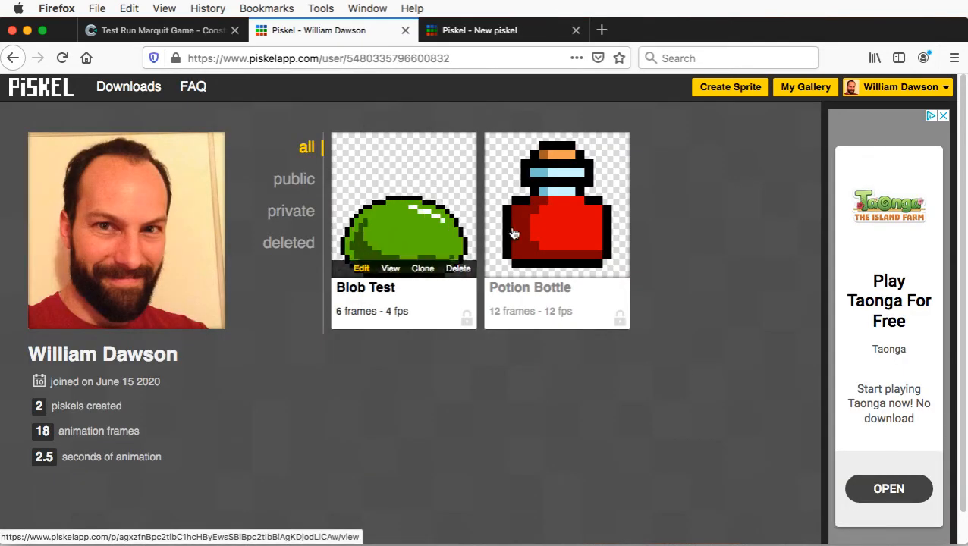
mouse_move(540, 218)
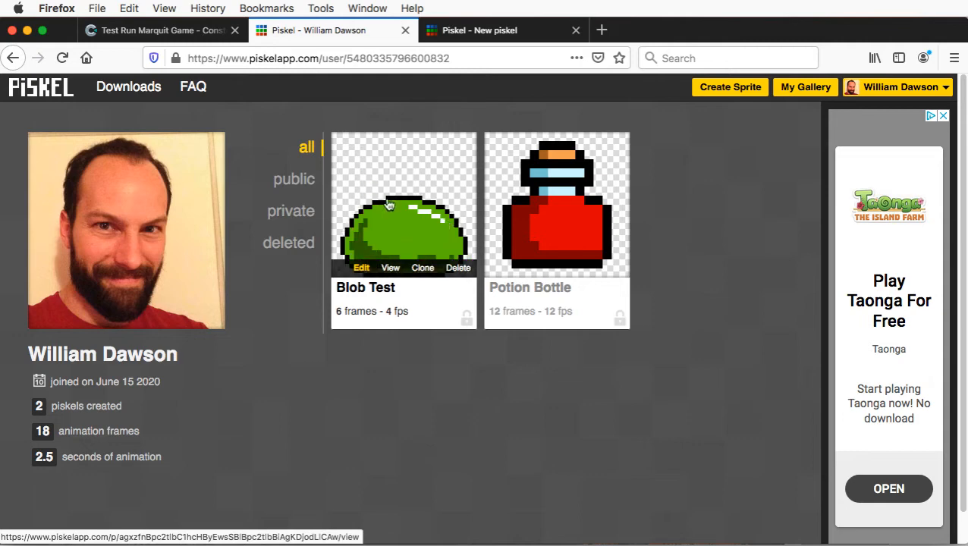
click(513, 30)
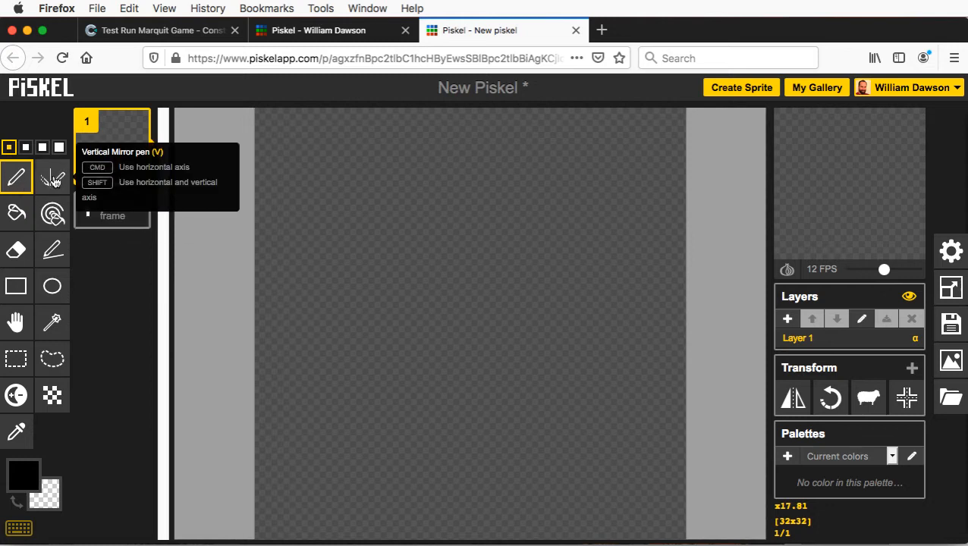
Use the Vertical Mirror pen to draw the blob's flat black base, 14 pixels wide, and its curved lower sides.
click(53, 178)
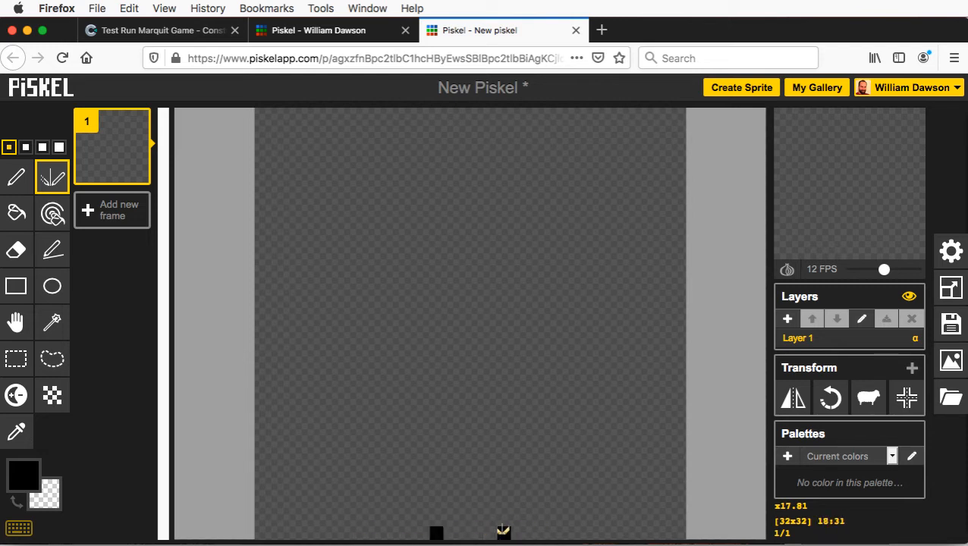
drag(478, 528, 545, 527)
click(556, 528)
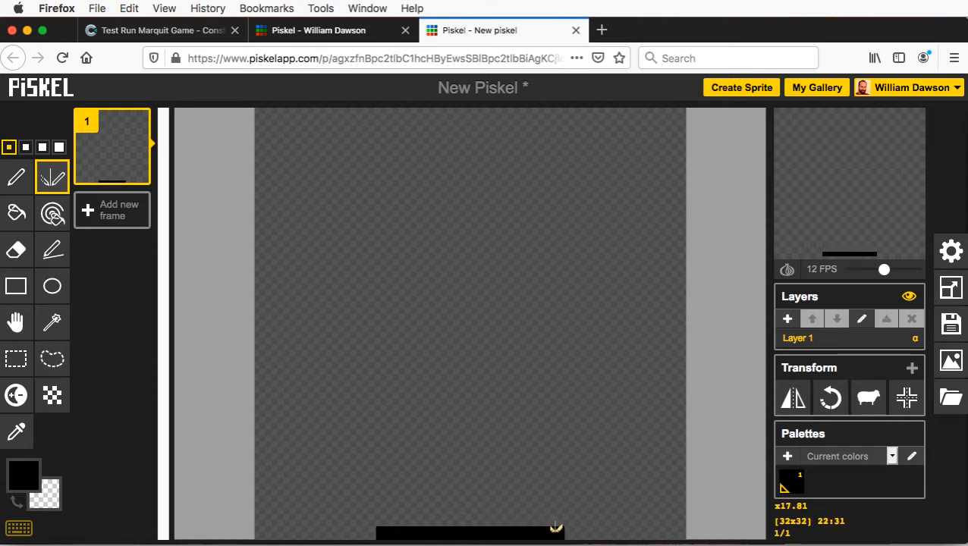
drag(574, 517, 582, 514)
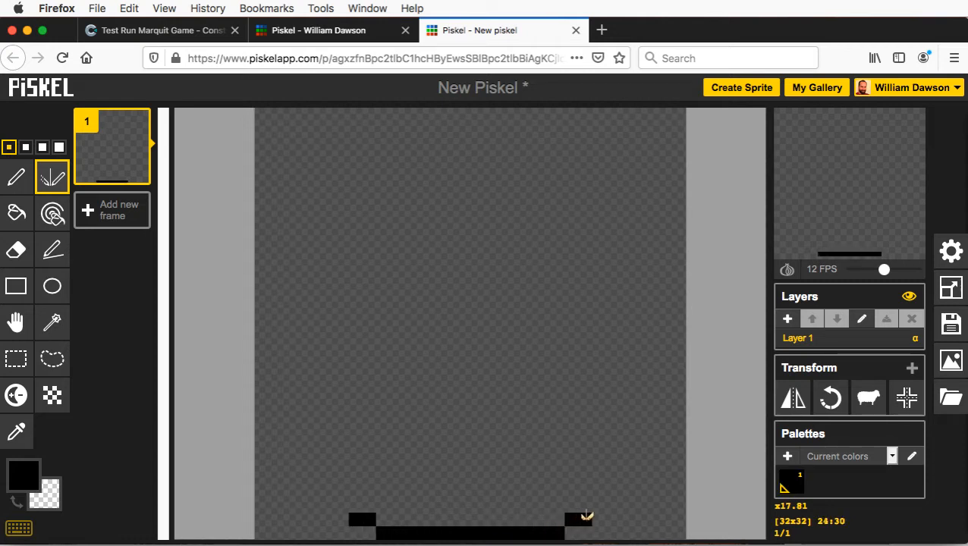
click(599, 504)
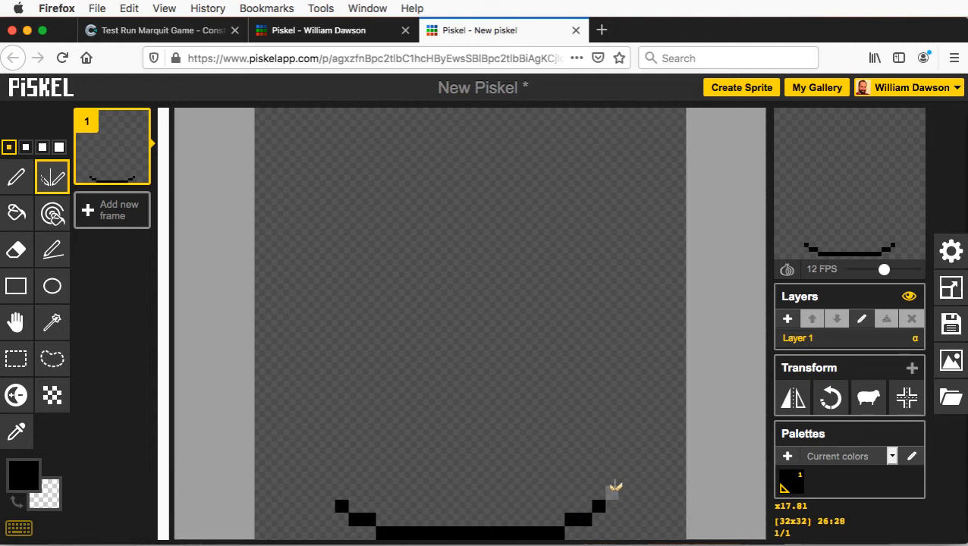
click(612, 502)
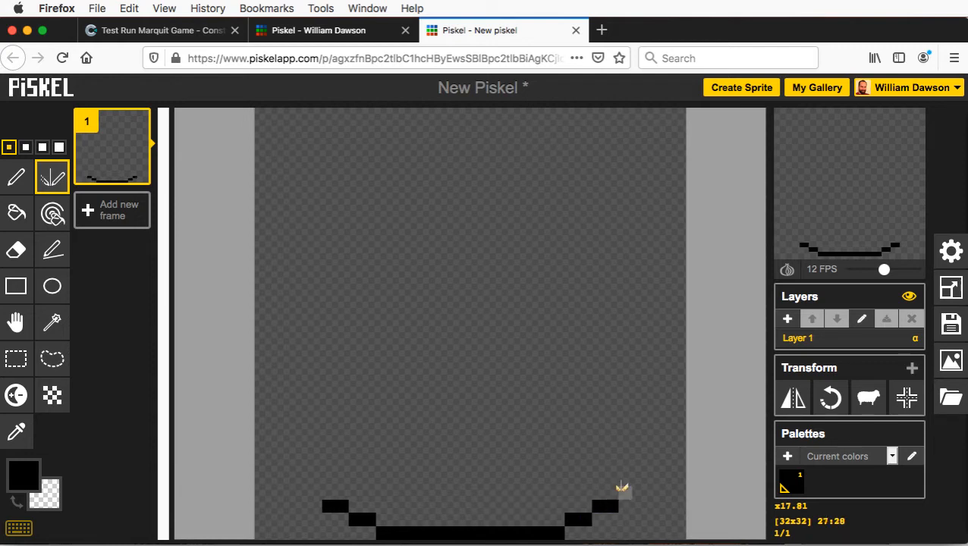
click(622, 492)
drag(628, 472, 636, 451)
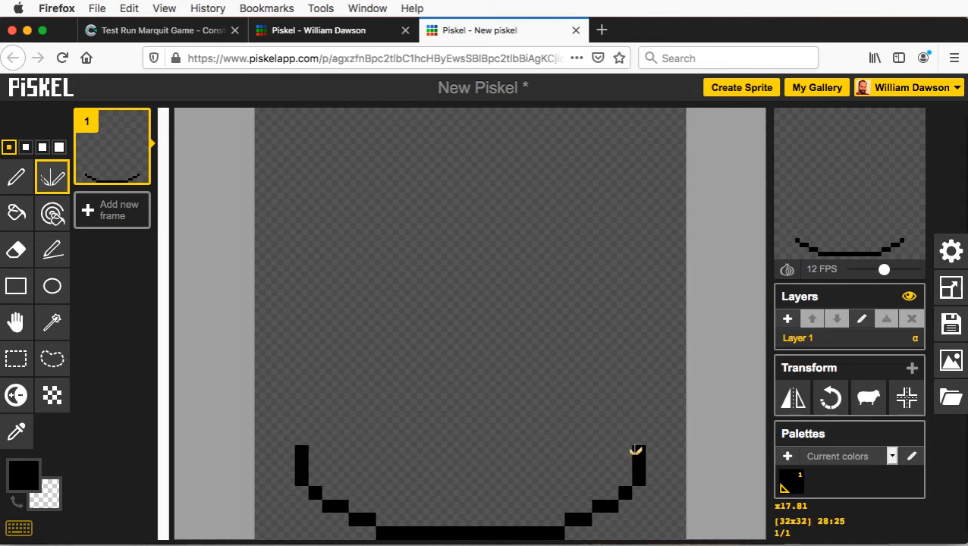
click(638, 438)
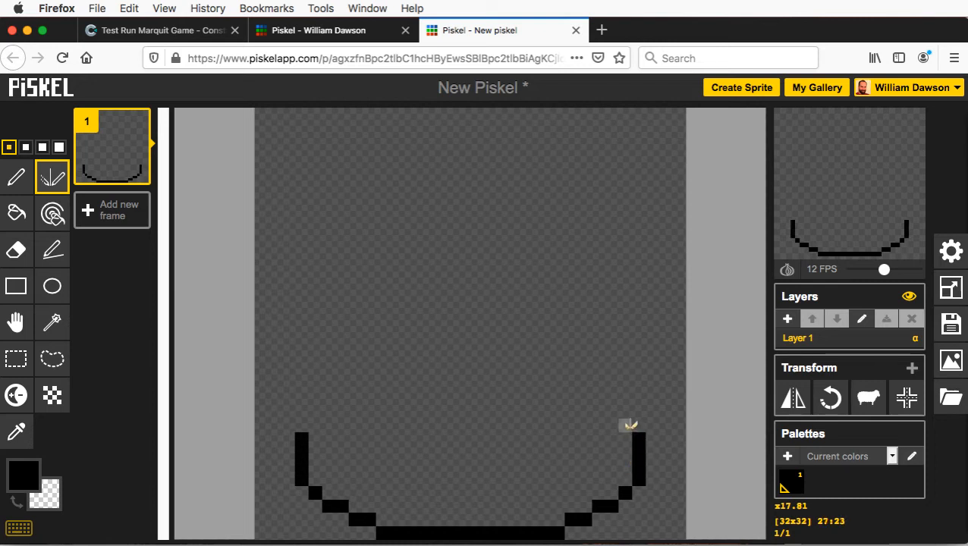
Draw the blob's stepped upper sides inward and close the symmetrical outline with a flat dome top.
click(627, 425)
click(626, 412)
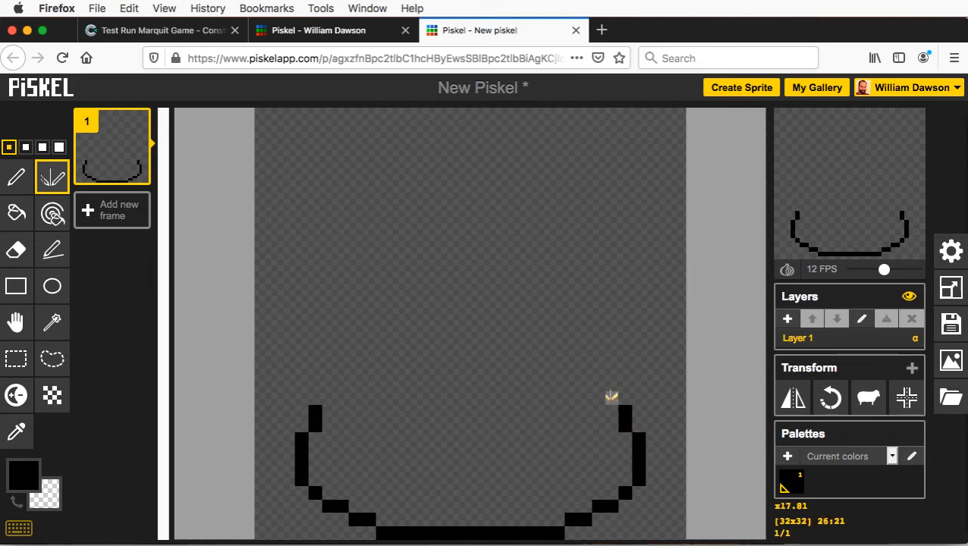
click(611, 395)
click(597, 383)
click(585, 383)
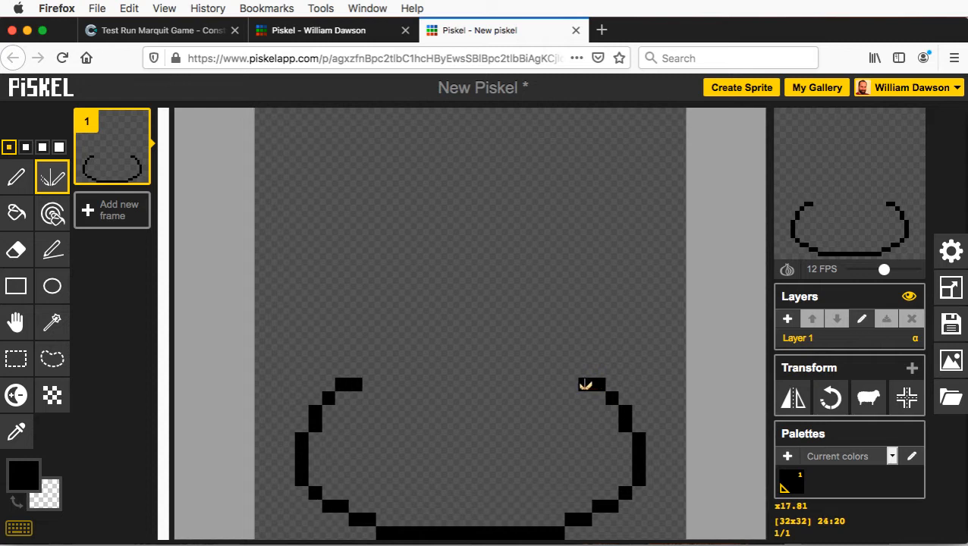
mouse_move(570, 370)
mouse_down()
mouse_move(501, 339)
mouse_move(468, 339)
mouse_up()
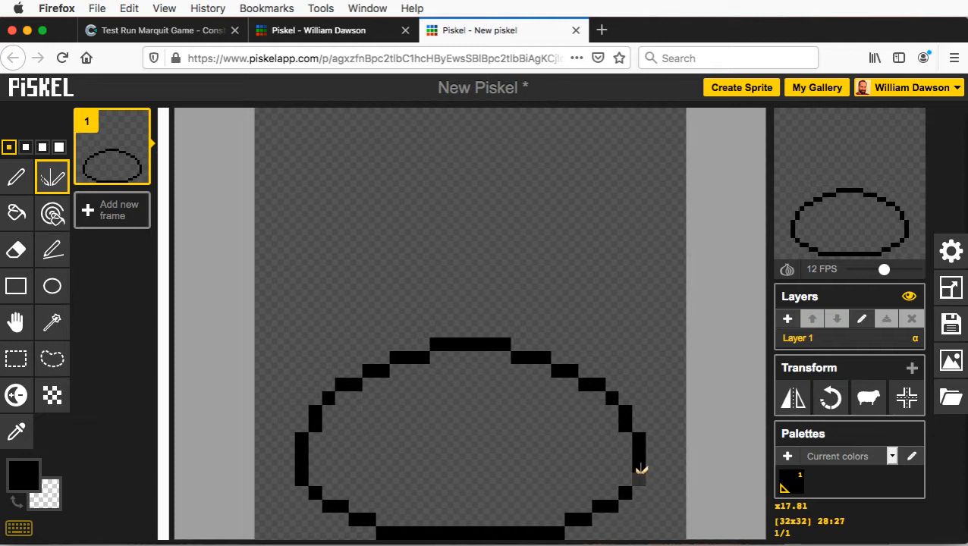
click(608, 400)
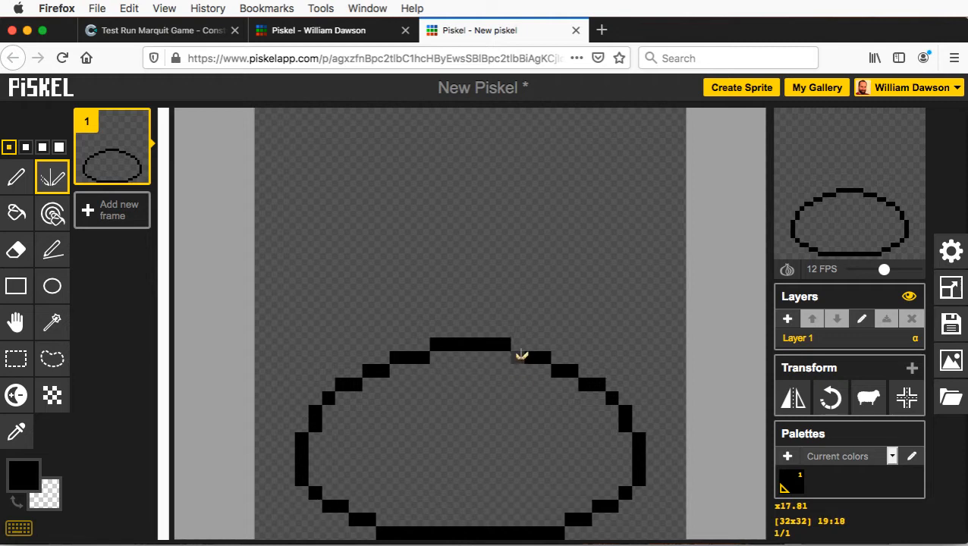
click(521, 354)
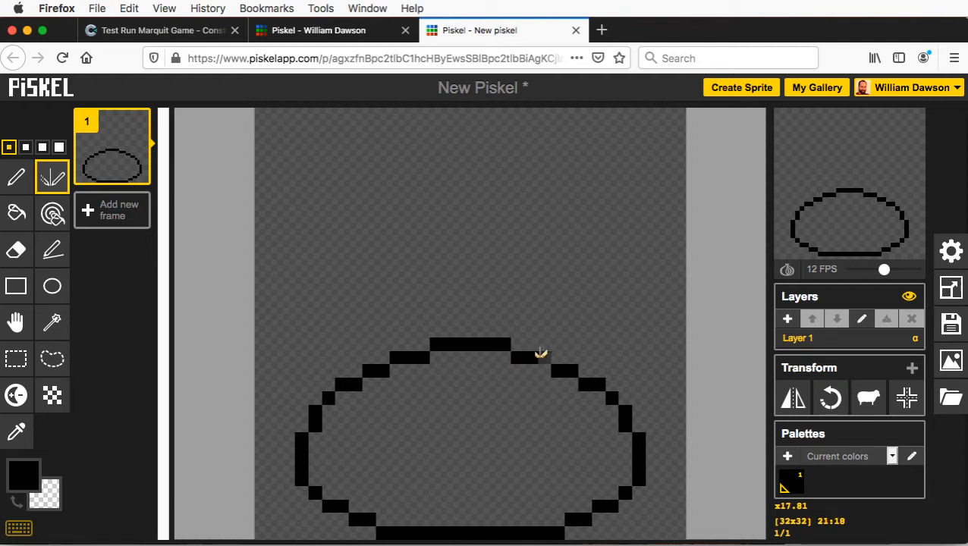
click(545, 354)
click(572, 369)
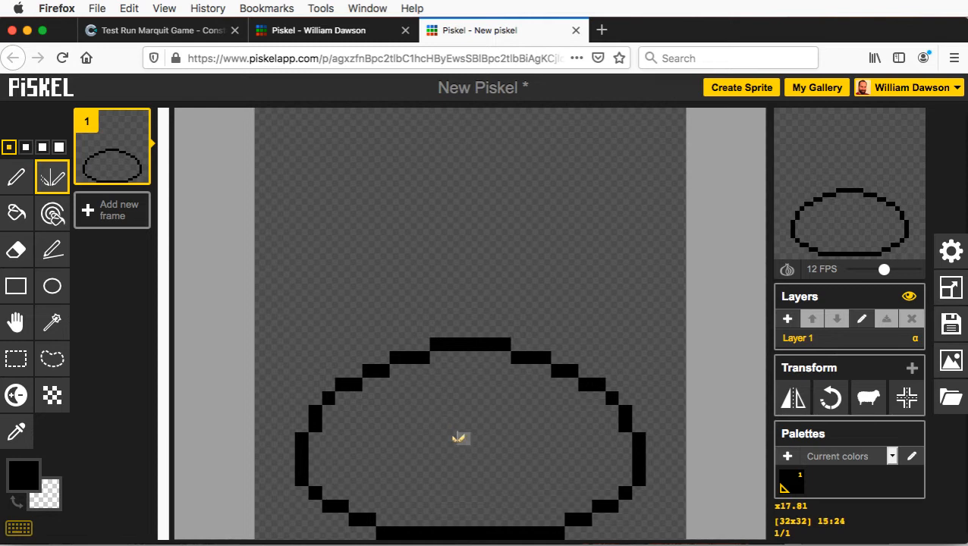
Preview the Blob Test animation in the gallery to study its stretched pose, and return to the new sprite.
click(309, 30)
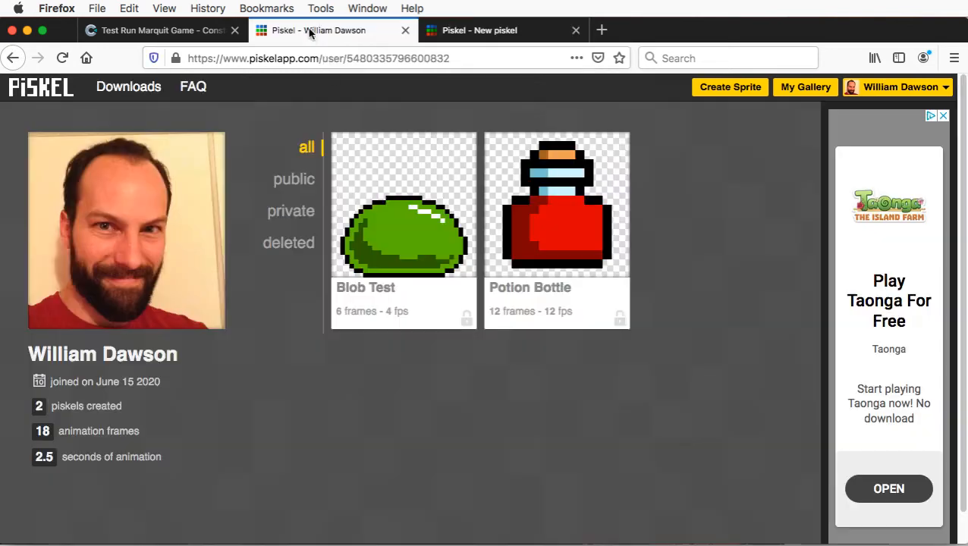
mouse_move(405, 216)
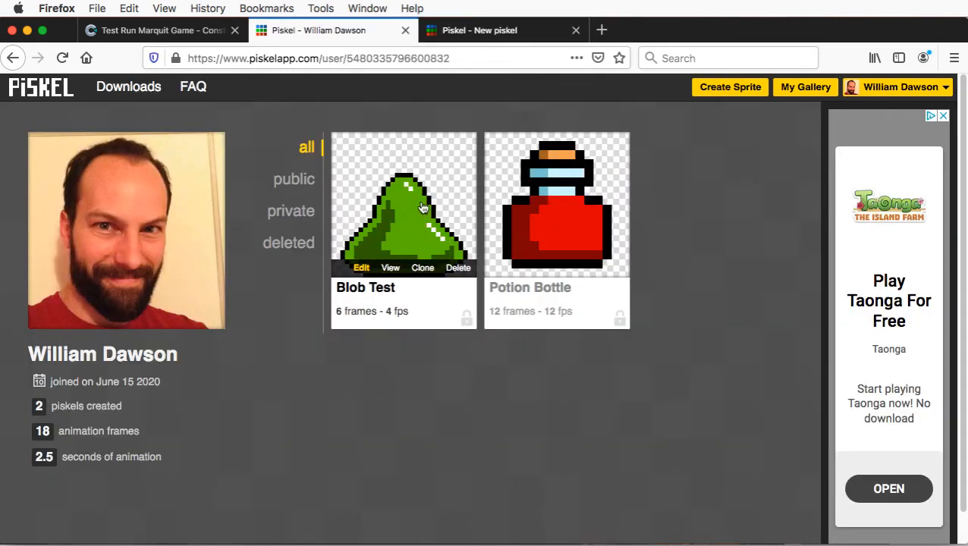
click(512, 29)
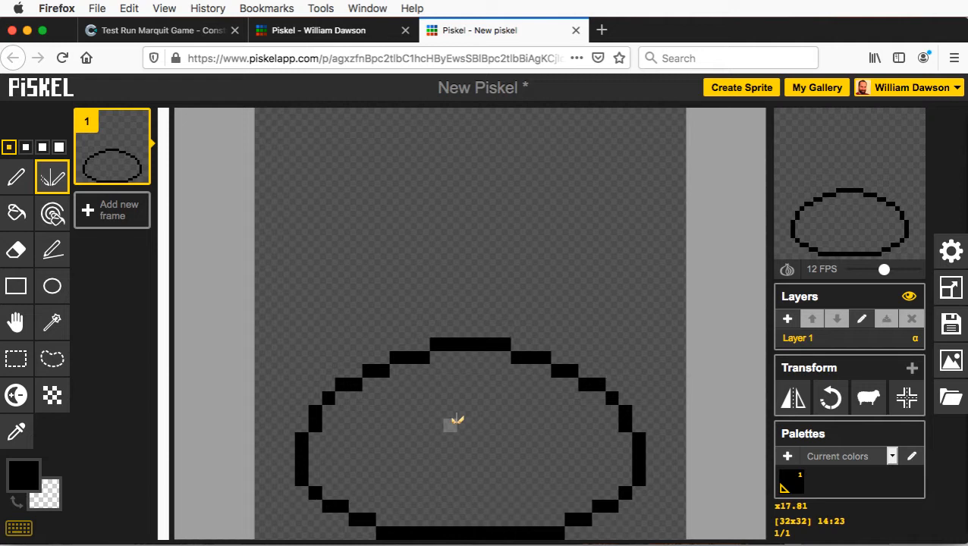
Duplicate frame 1 and draw a narrow mirrored peak above the dome in frame 2, reaching down to the old outline.
mouse_move(108, 156)
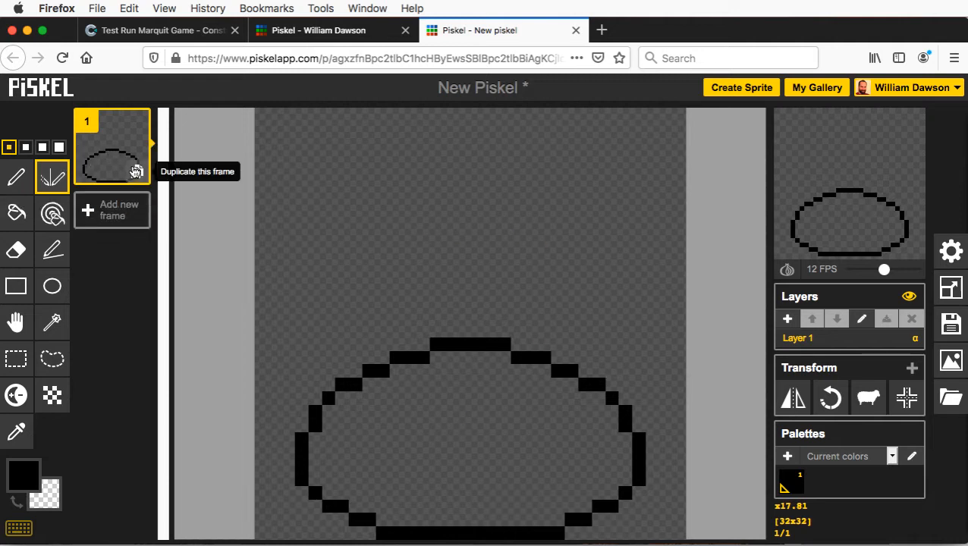
click(138, 173)
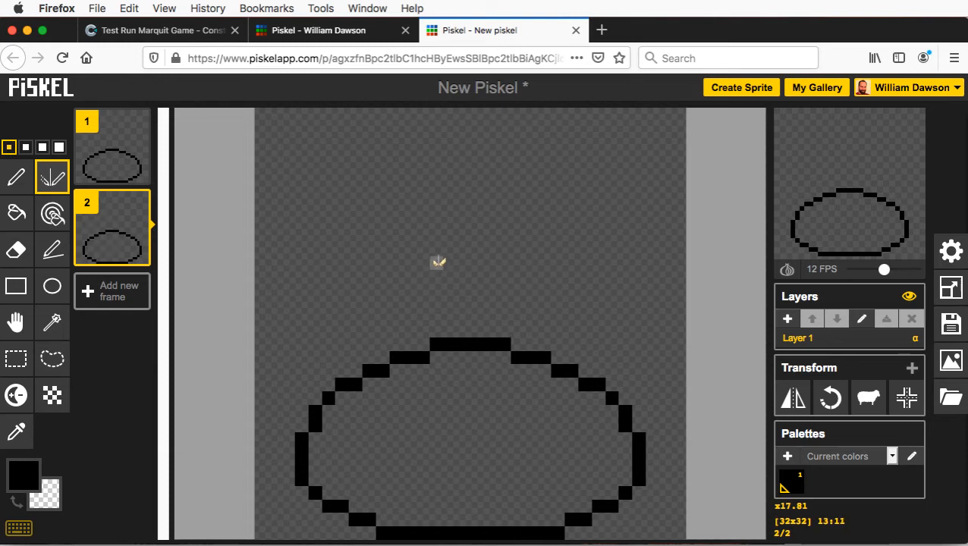
drag(449, 262, 465, 263)
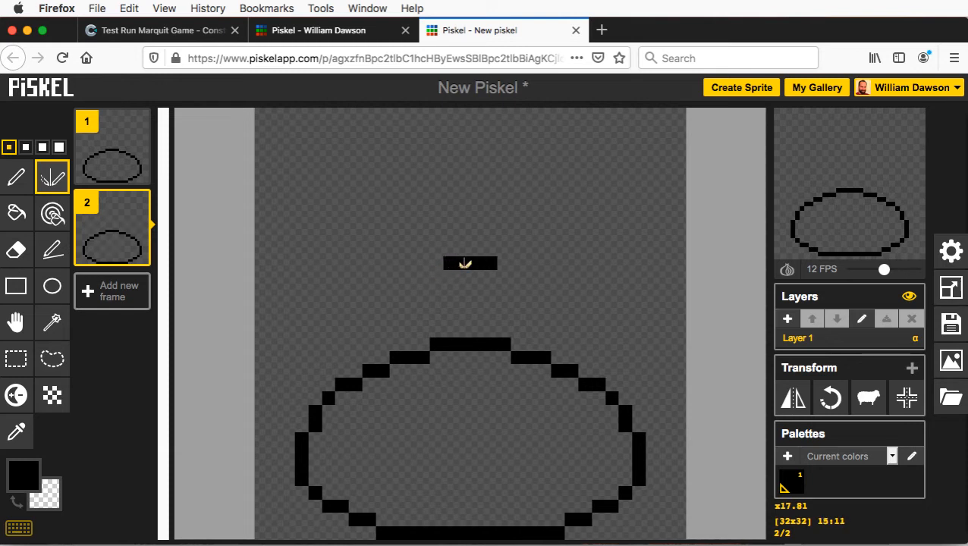
click(503, 276)
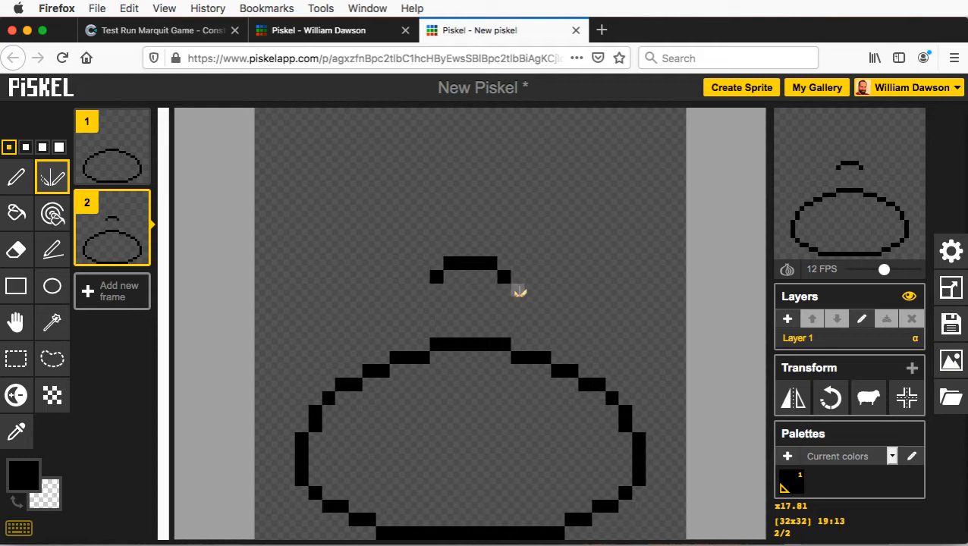
click(518, 291)
click(531, 305)
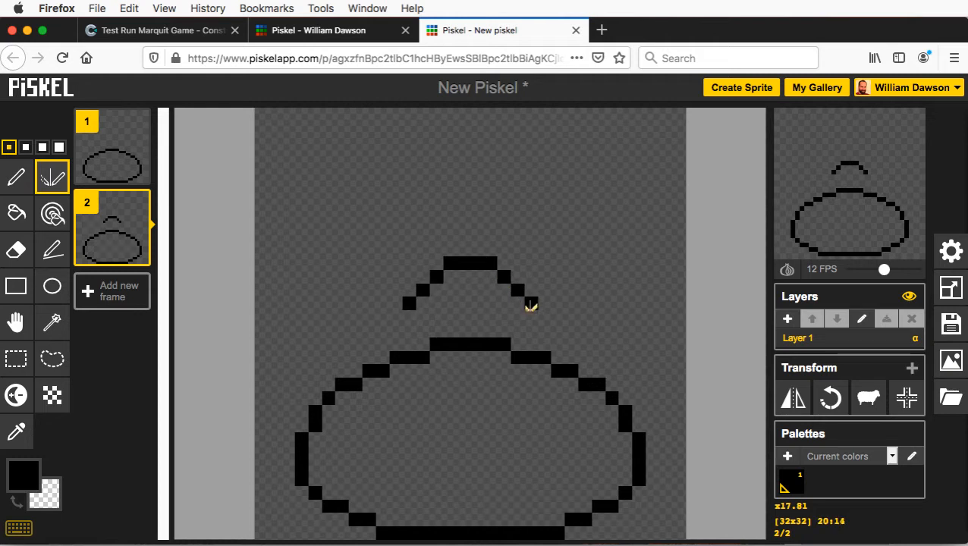
click(531, 318)
click(544, 331)
click(544, 345)
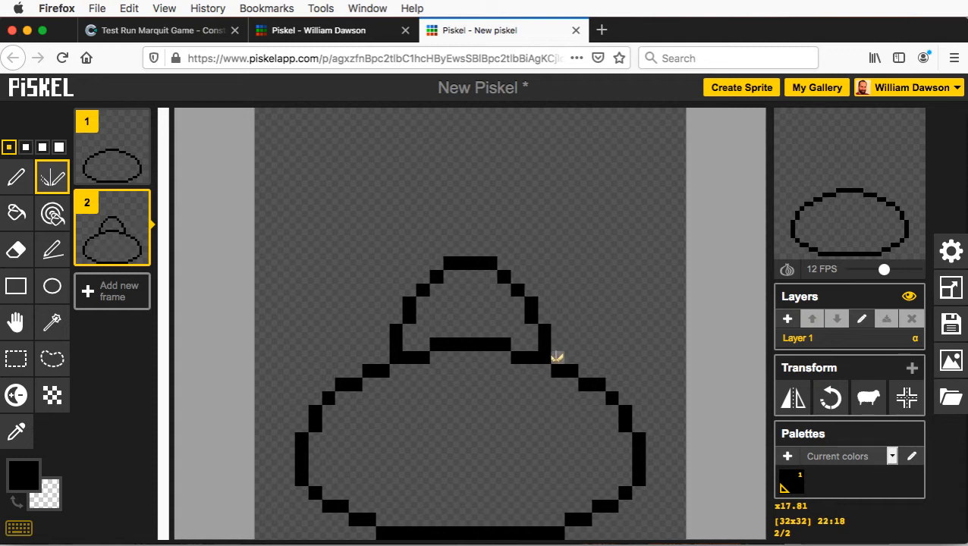
Extend the peak's sides down through the body in frame 2, flaring them outward to meet the blob's outer edges.
click(557, 377)
click(572, 406)
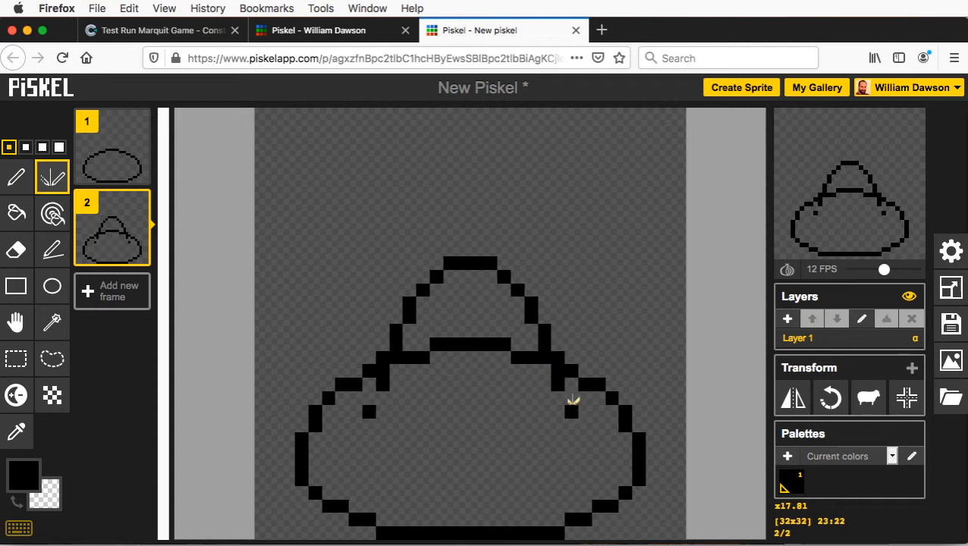
click(572, 397)
click(584, 423)
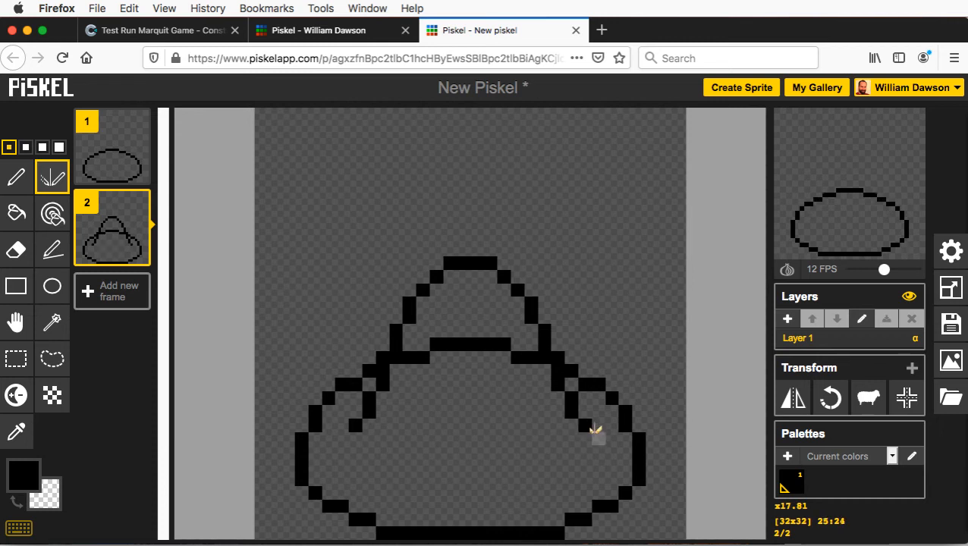
click(598, 438)
drag(611, 448, 623, 448)
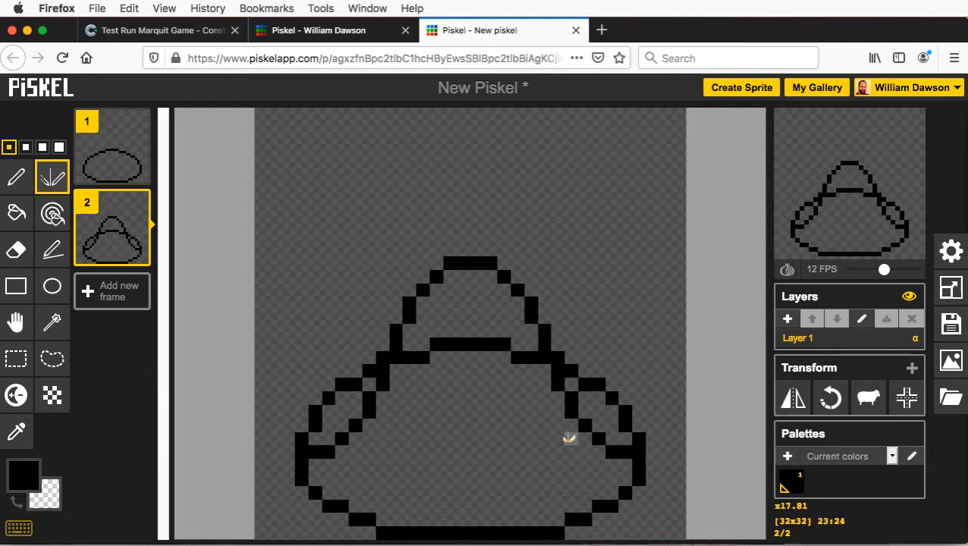
Erase the leftover dome outline around and inside the stretched shape in frame 2, and set the animation speed to 5 FPS.
right_click(641, 452)
right_click(642, 438)
mouse_move(638, 430)
mouse_down()
mouse_move(619, 392)
mouse_move(576, 368)
mouse_up()
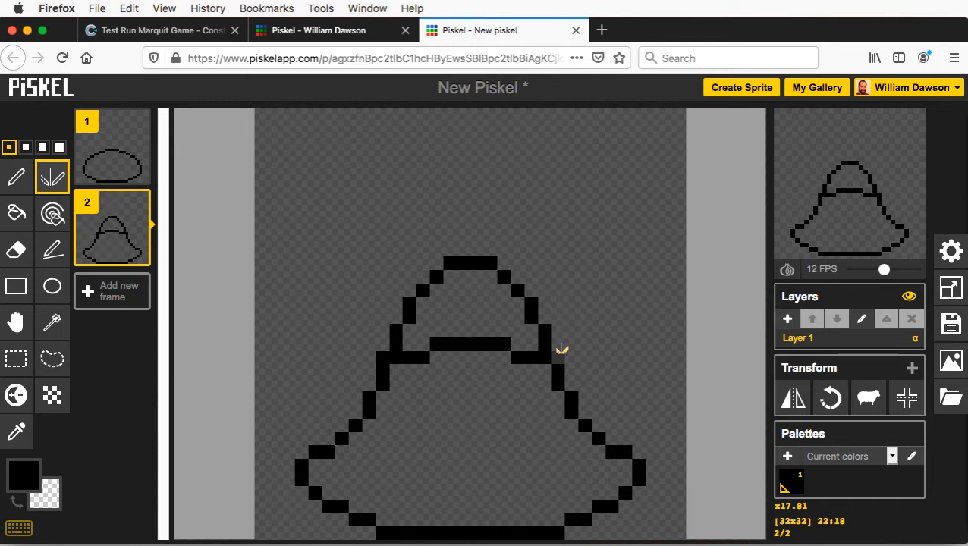
mouse_move(561, 349)
mouse_down()
mouse_move(524, 357)
mouse_move(466, 338)
mouse_up()
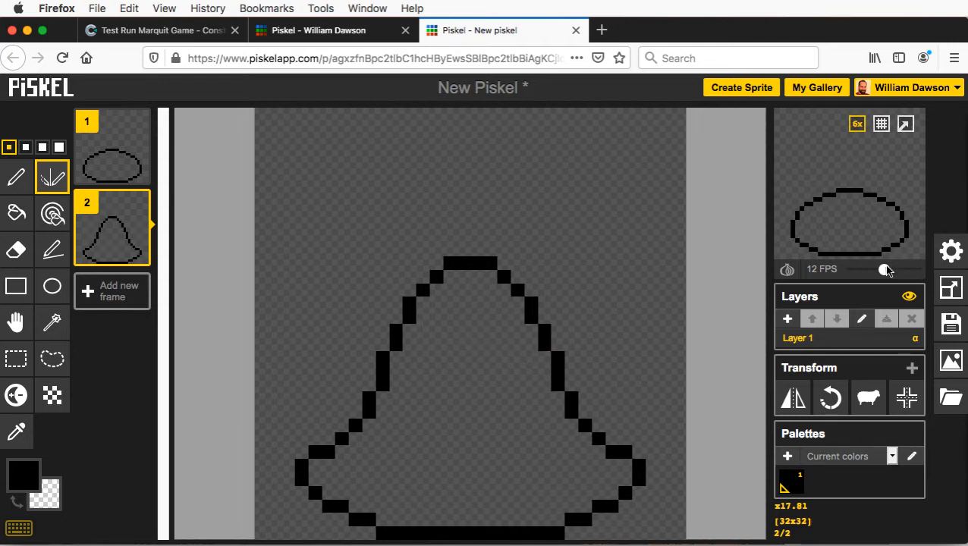
drag(883, 270, 867, 277)
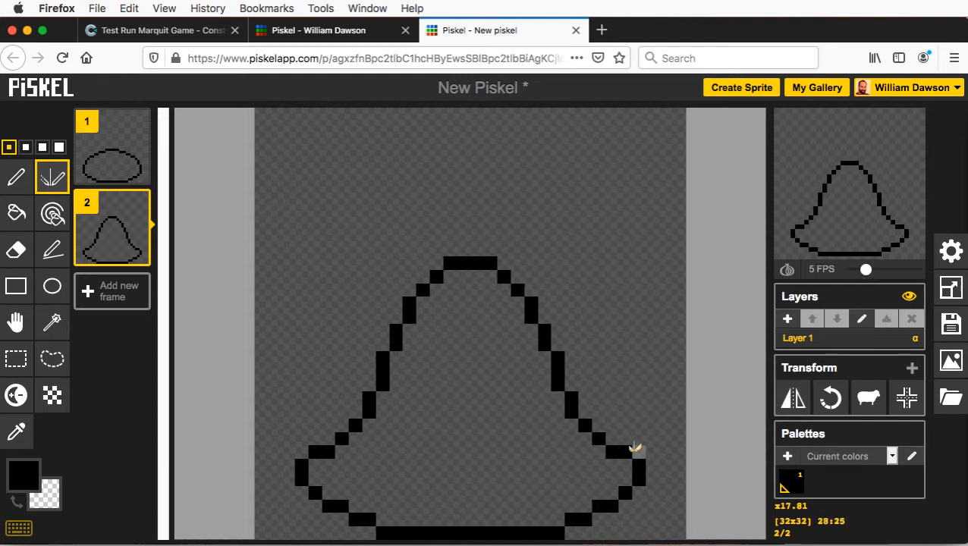
Raise and smooth the mirrored shoulders of the flare in frame 2, and narrow the neck by moving its sides inward.
drag(639, 453, 607, 439)
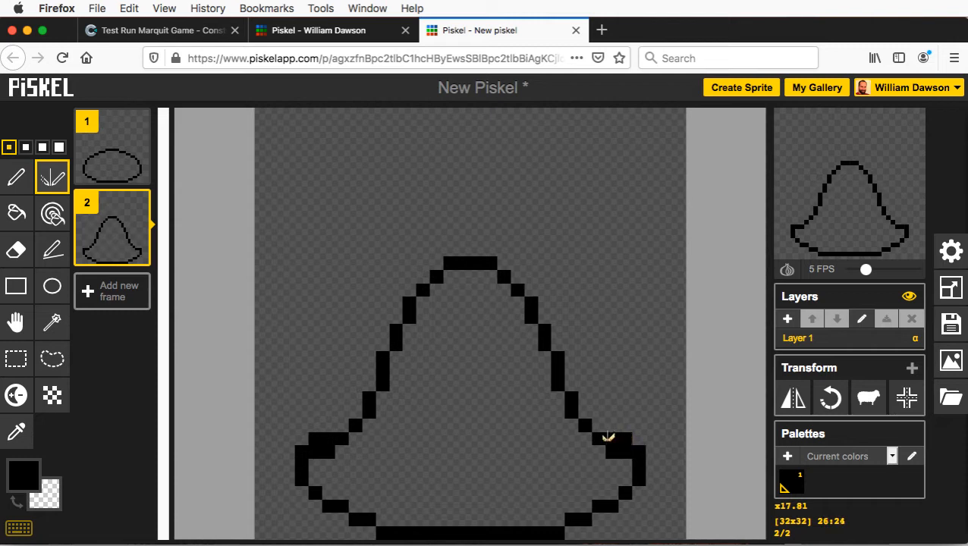
click(598, 425)
right_click(598, 439)
right_click(610, 449)
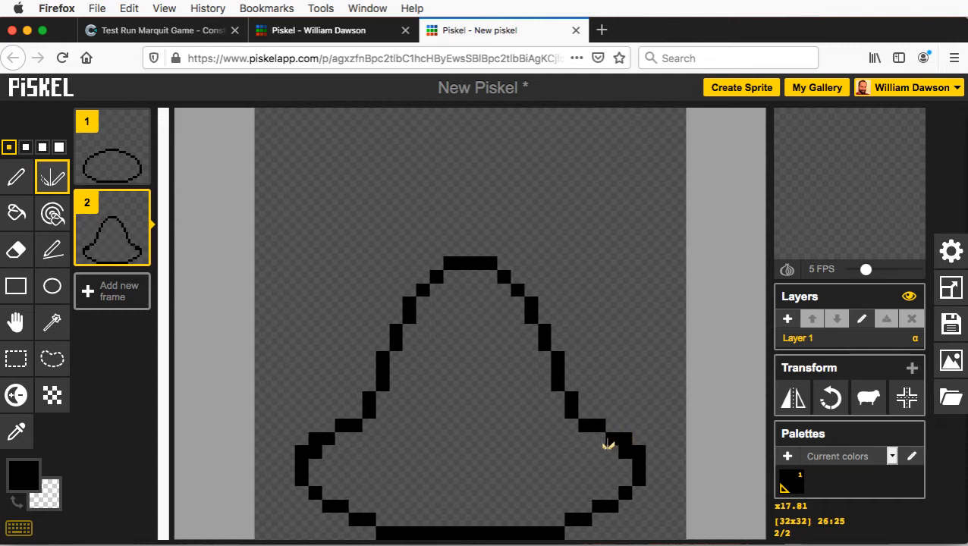
right_click(622, 450)
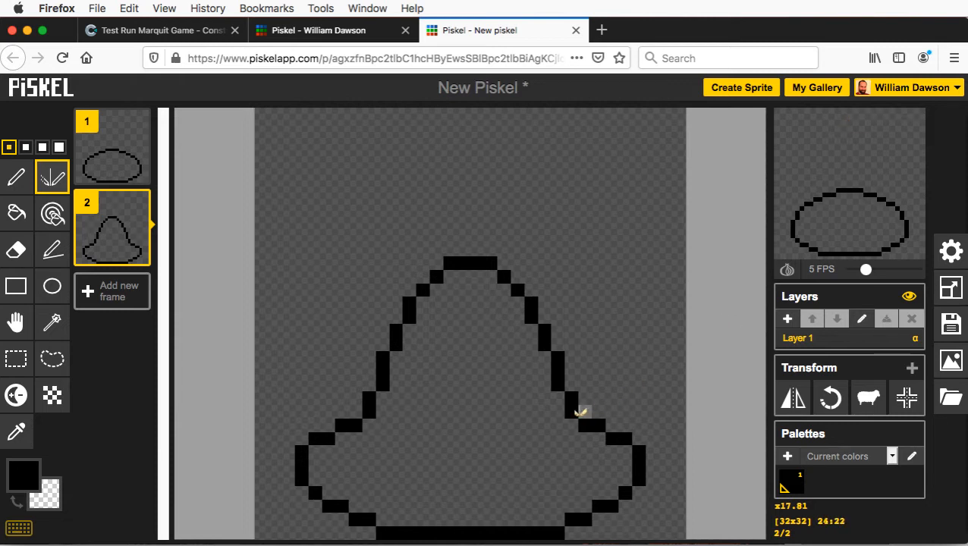
mouse_move(558, 396)
mouse_down()
mouse_move(540, 359)
mouse_move(524, 382)
mouse_move(555, 381)
mouse_move(555, 352)
mouse_move(573, 393)
mouse_move(549, 370)
mouse_move(528, 318)
mouse_move(543, 335)
mouse_up()
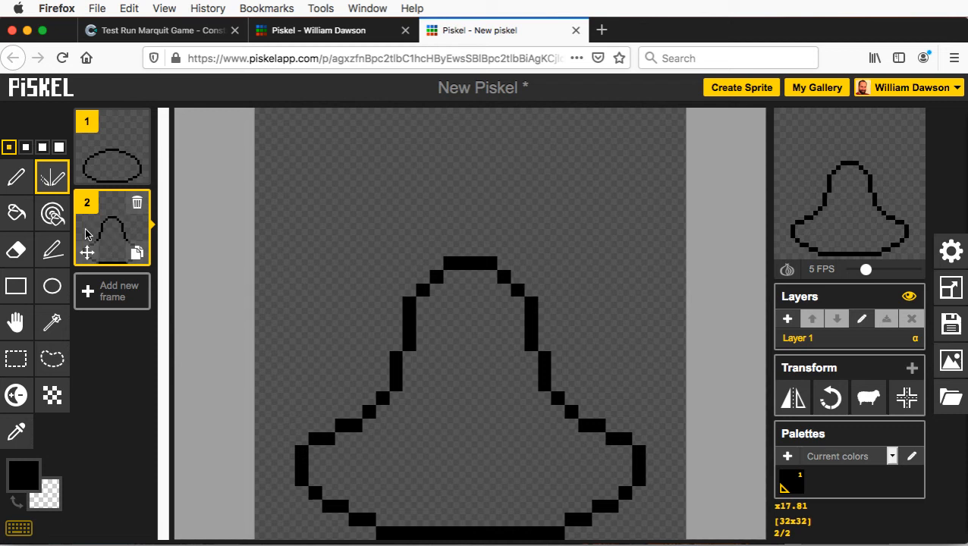
Duplicate frame 2 and draw a wider mirrored dome in frame 3, starting about two pixels above the existing peak.
click(137, 253)
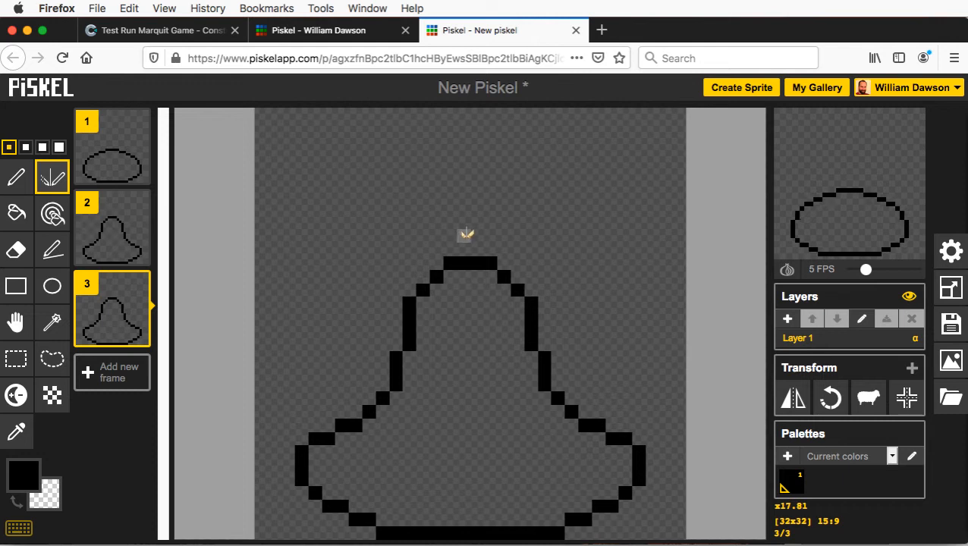
mouse_move(453, 235)
mouse_down()
mouse_move(505, 236)
mouse_move(558, 289)
mouse_move(574, 316)
mouse_move(584, 396)
mouse_up()
click(530, 262)
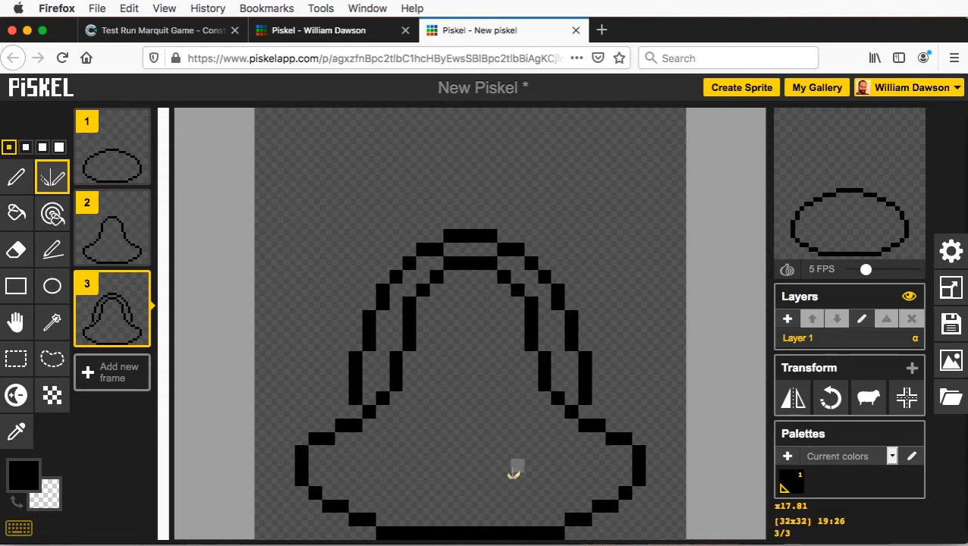
Close the frame 3 dome into an upright oval with a mirrored bottom curve, and erase the old bell outline.
mouse_move(453, 503)
mouse_down()
mouse_move(503, 504)
mouse_move(517, 493)
mouse_up()
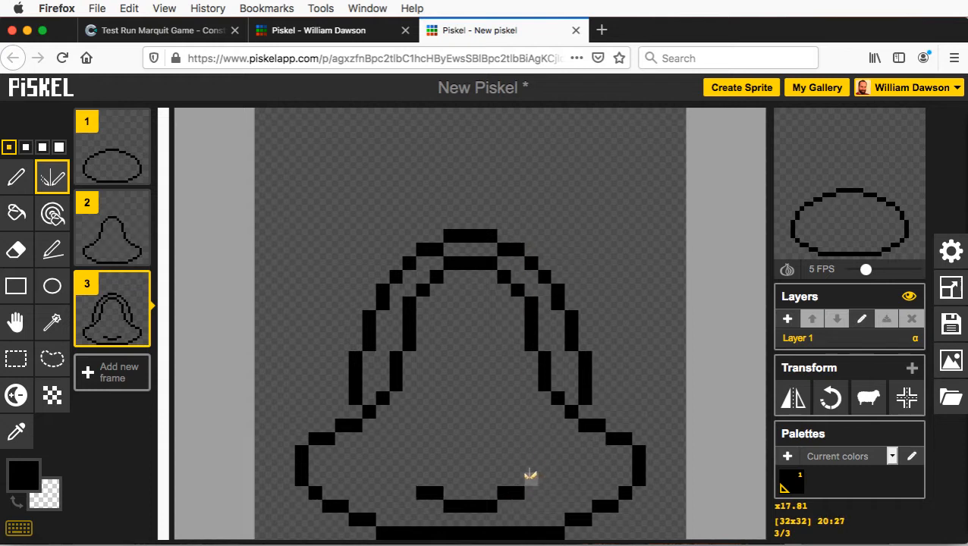
click(531, 476)
click(546, 464)
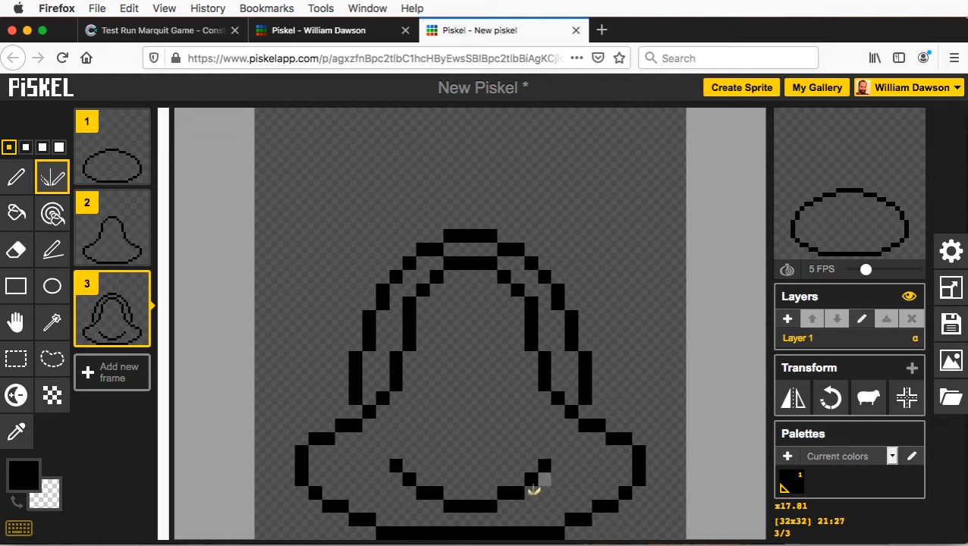
mouse_move(488, 516)
mouse_down()
mouse_move(455, 516)
mouse_move(516, 504)
mouse_move(547, 482)
mouse_move(548, 460)
mouse_move(523, 485)
mouse_move(505, 487)
mouse_move(489, 511)
mouse_move(488, 502)
mouse_move(460, 505)
mouse_up()
click(544, 476)
right_click(544, 462)
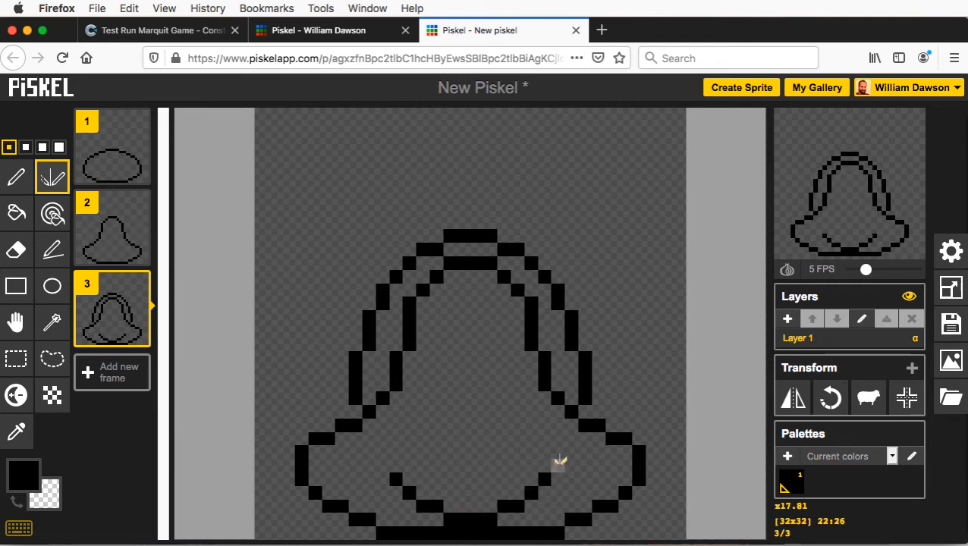
mouse_move(559, 462)
mouse_down()
mouse_move(558, 447)
mouse_move(575, 439)
mouse_move(572, 417)
mouse_up()
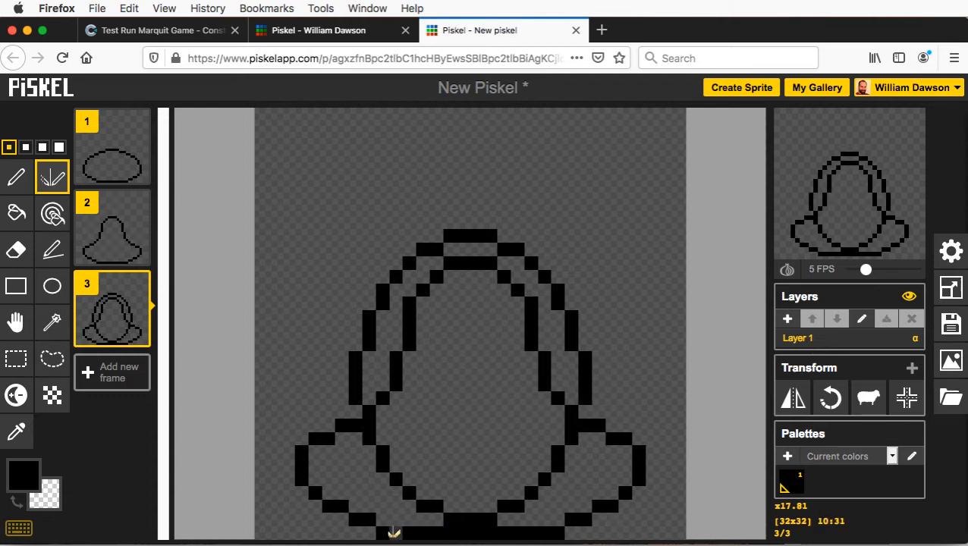
mouse_move(416, 531)
mouse_down()
mouse_move(555, 532)
mouse_move(611, 499)
mouse_move(640, 456)
mouse_move(624, 433)
mouse_move(584, 425)
mouse_move(576, 396)
mouse_move(551, 385)
mouse_move(546, 339)
mouse_move(533, 339)
mouse_move(533, 299)
mouse_move(514, 276)
mouse_move(492, 263)
mouse_move(460, 268)
mouse_up()
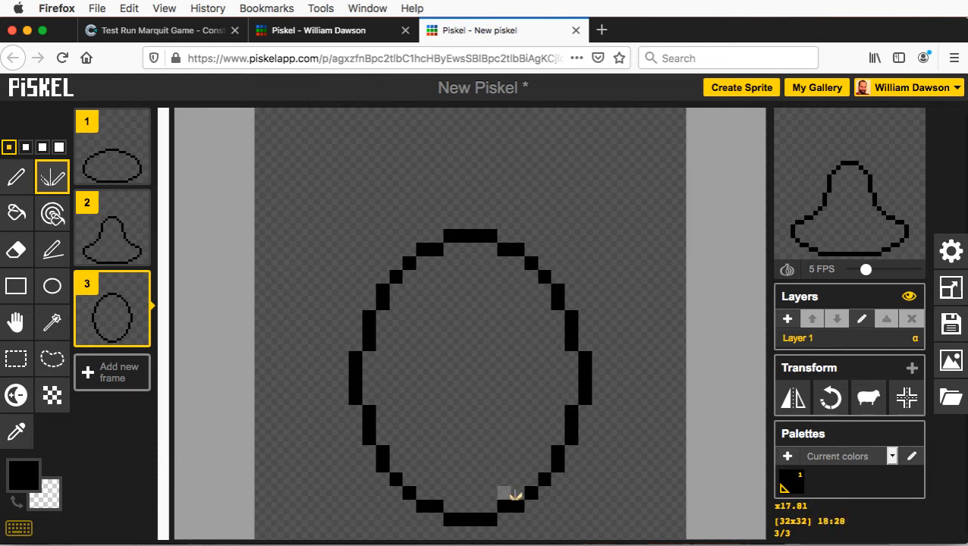
Select frame 1, open Blob Test from the gallery to study its oval pose, and return to the new sprite.
mouse_move(134, 173)
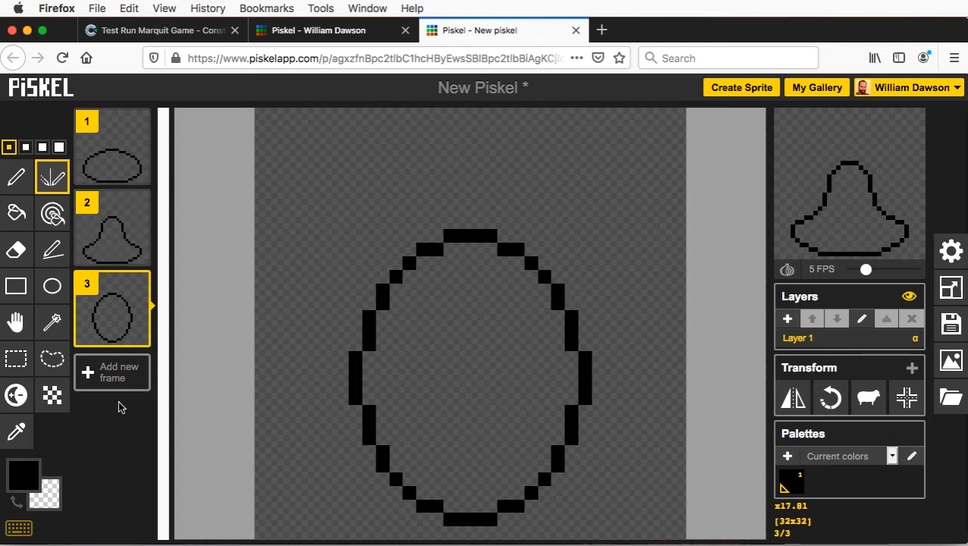
click(119, 159)
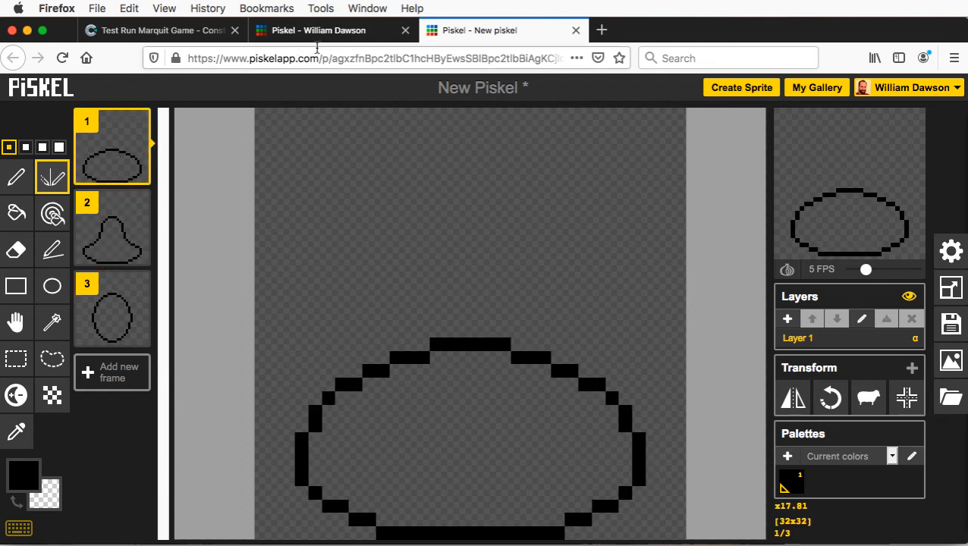
click(318, 32)
mouse_move(464, 258)
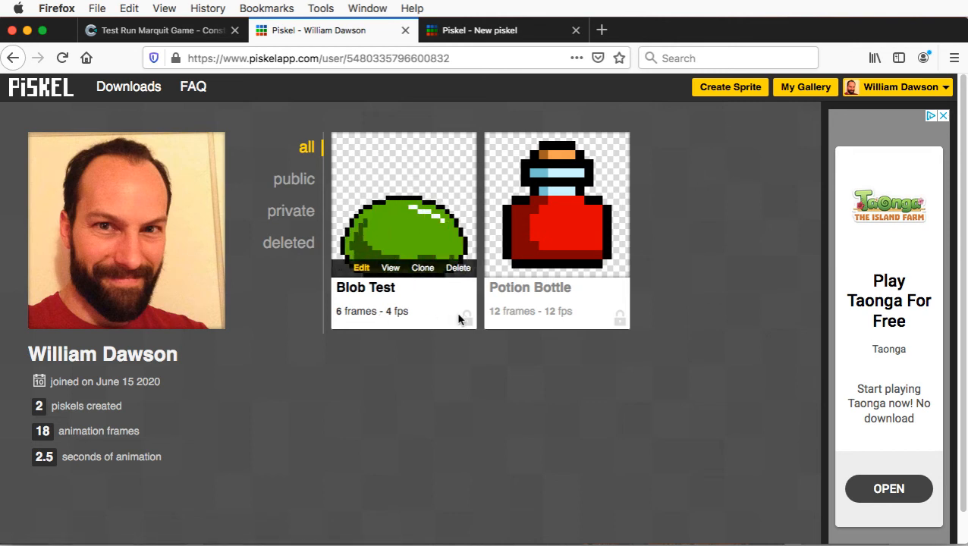
click(411, 186)
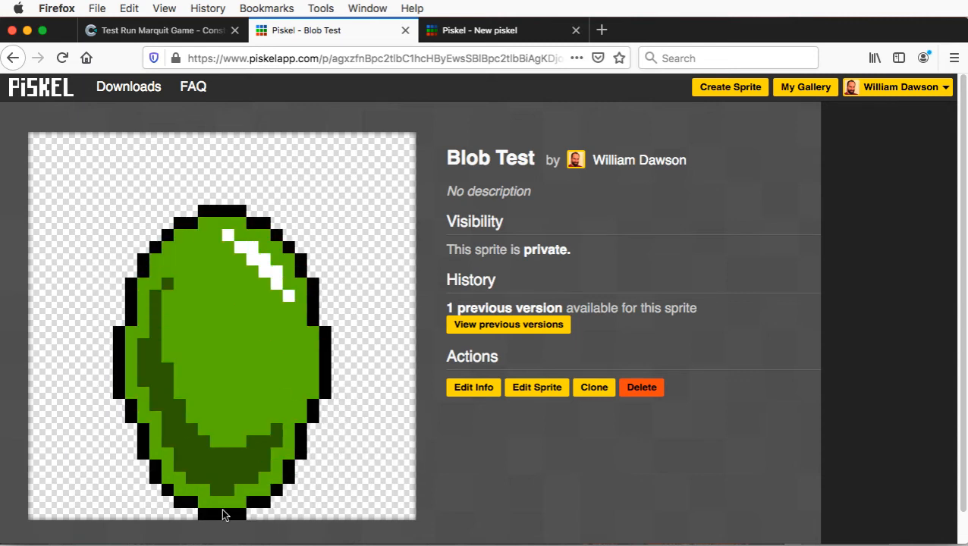
click(504, 32)
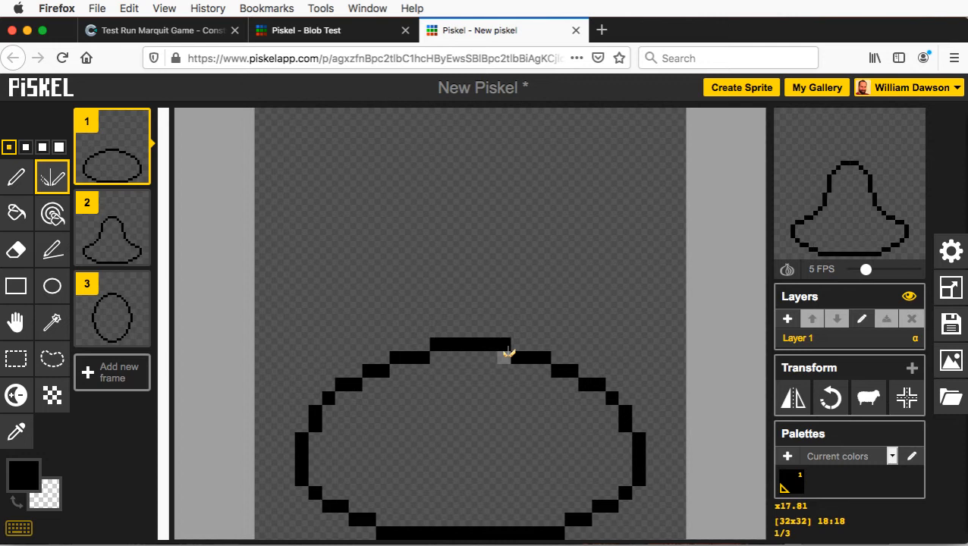
Switch to Finder to study the hyena sprite images in the 2 Hyena folder, and return to the new sprite in Firefox.
key(super+Tab)
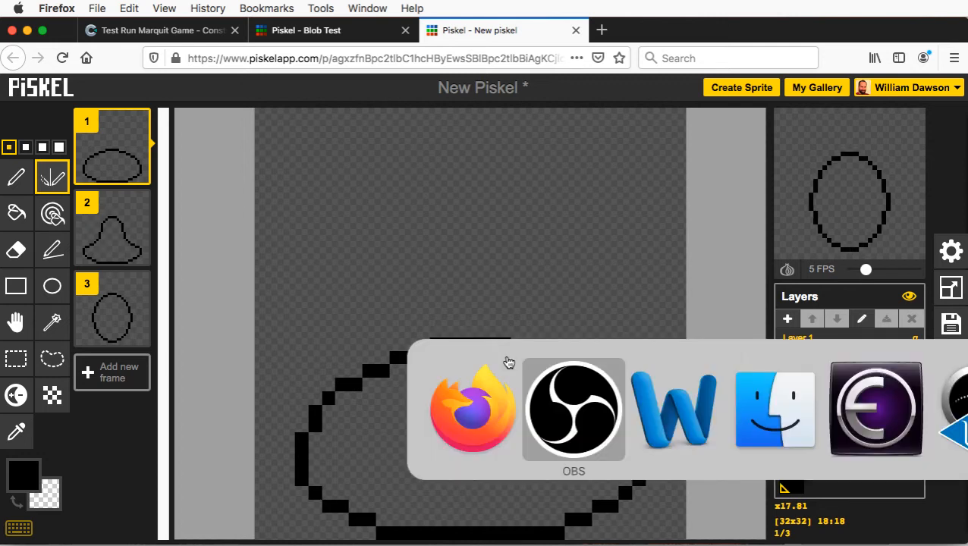
key(super+Tab)
key(super+Tab)
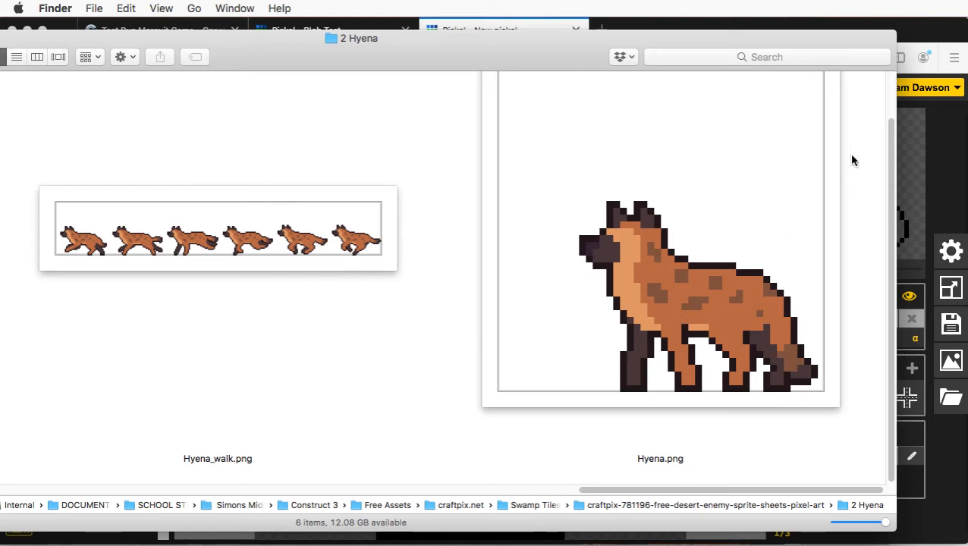
click(920, 31)
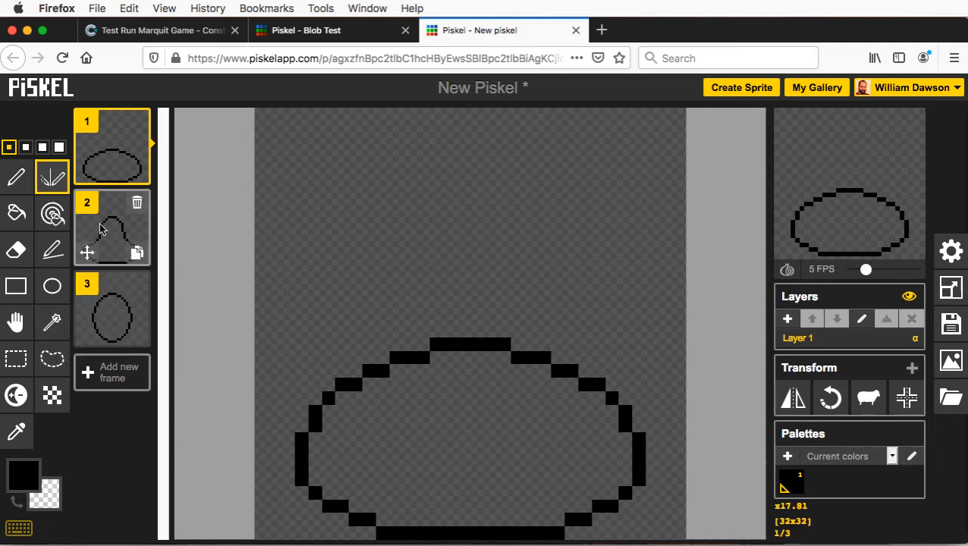
Set the primary colour to green #28d200 and fill the blob in frame 1 with it.
click(23, 475)
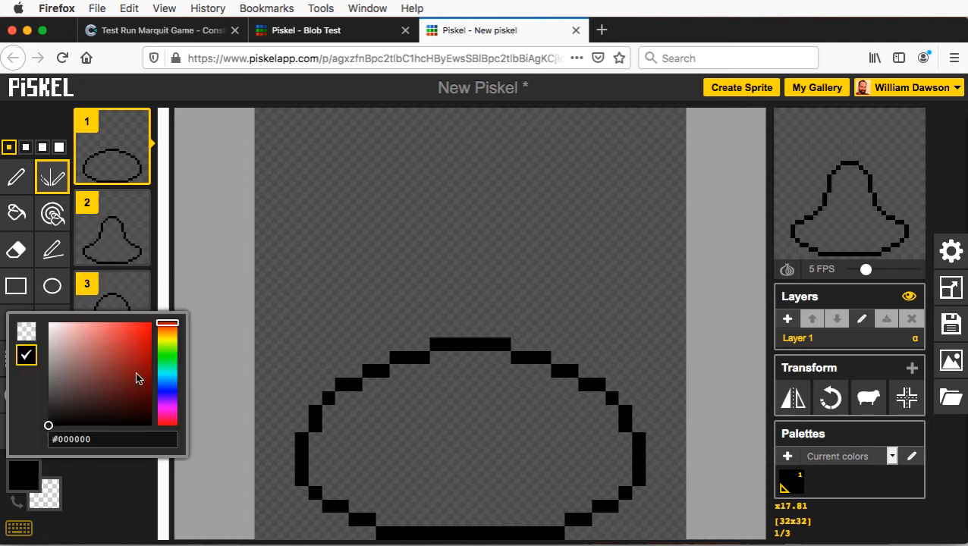
click(172, 356)
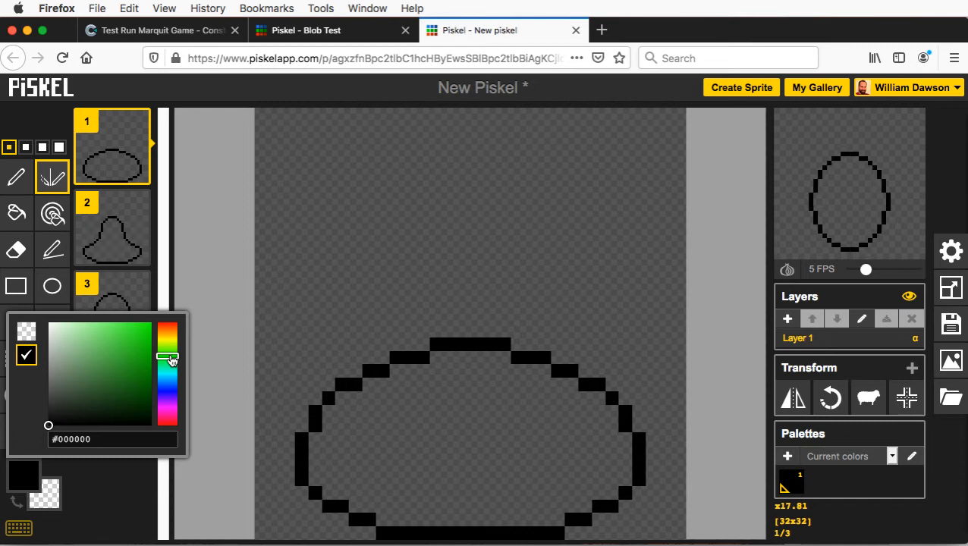
drag(172, 360, 173, 357)
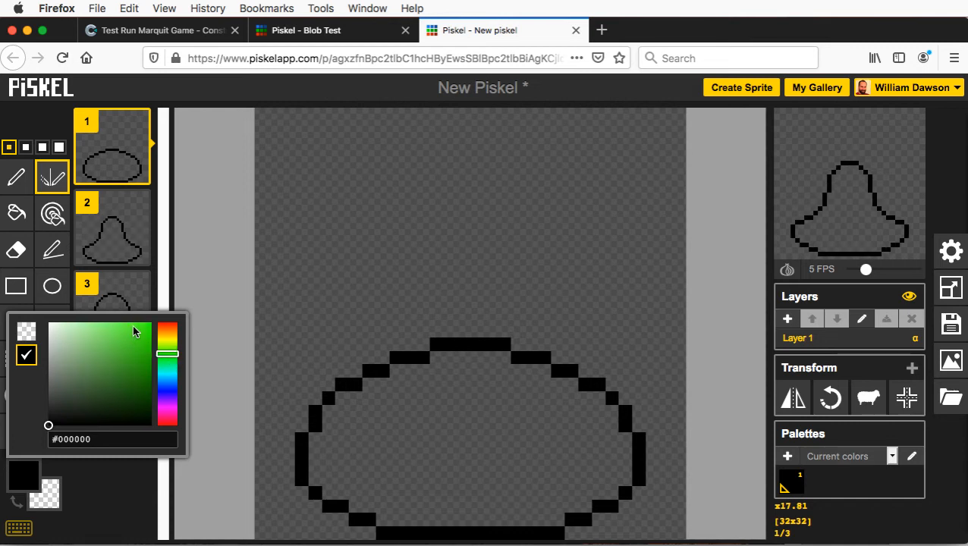
drag(148, 335, 158, 343)
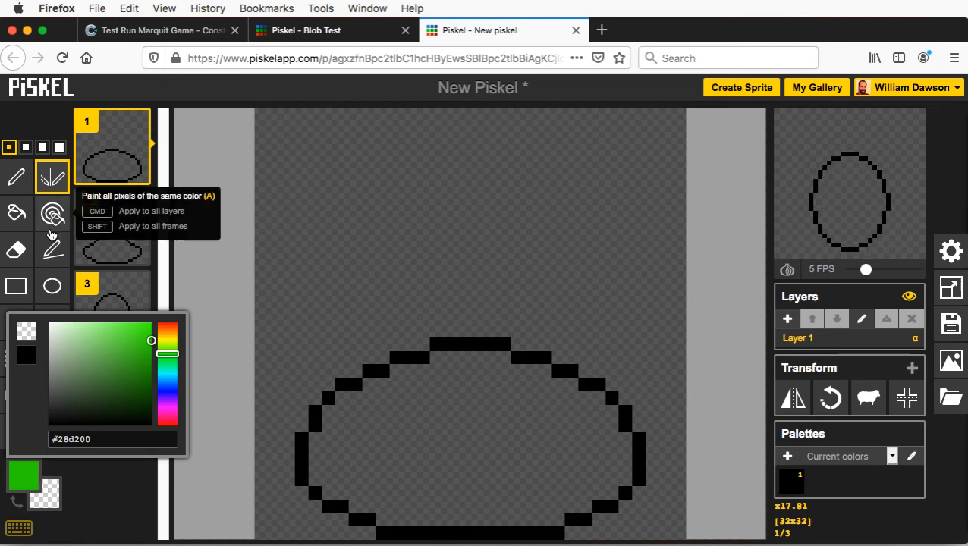
click(108, 475)
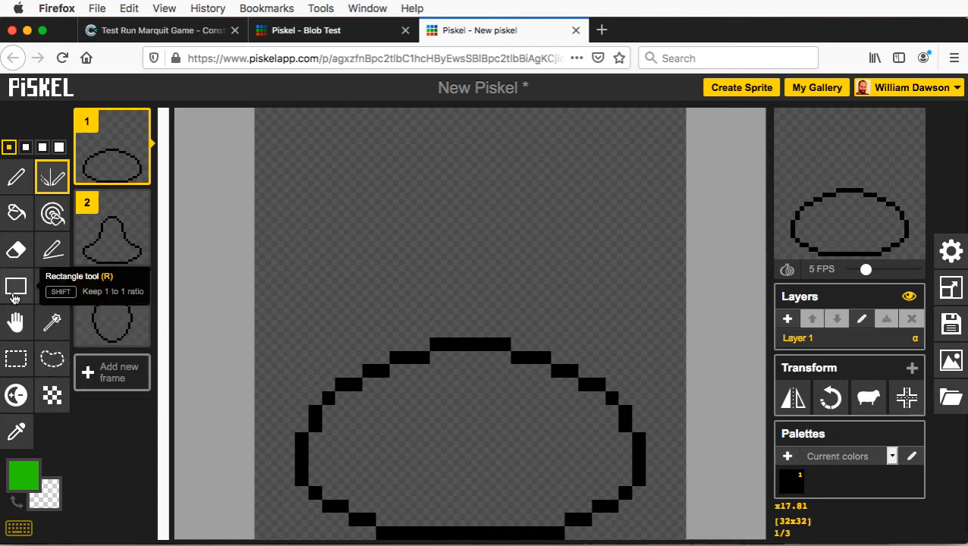
click(21, 220)
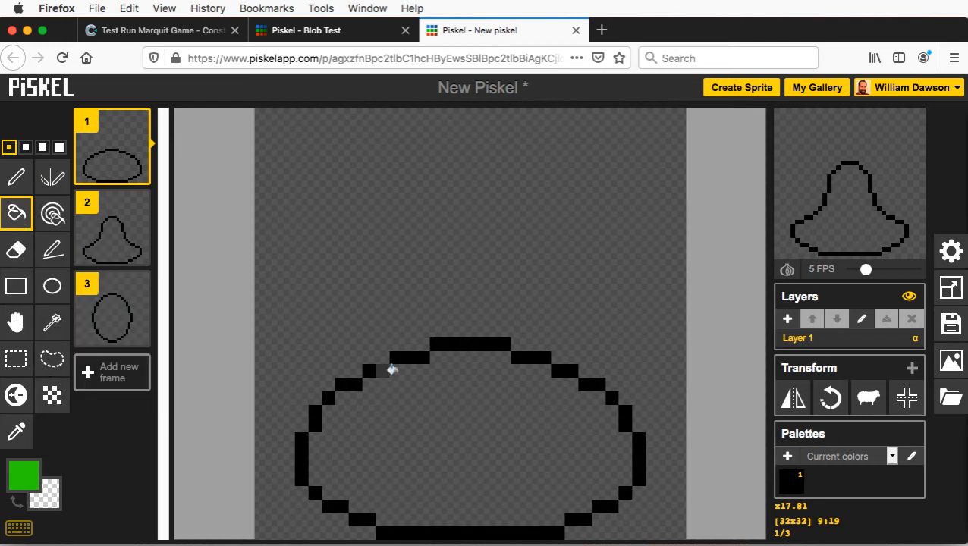
click(516, 441)
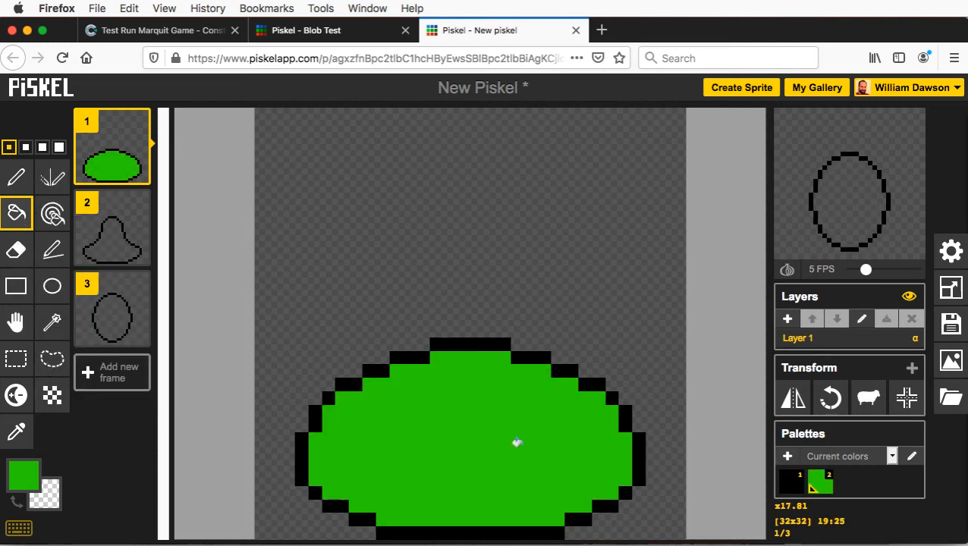
Darken the primary colour to green #24bd00 and fill the blobs in all three frames with it.
click(23, 474)
click(173, 349)
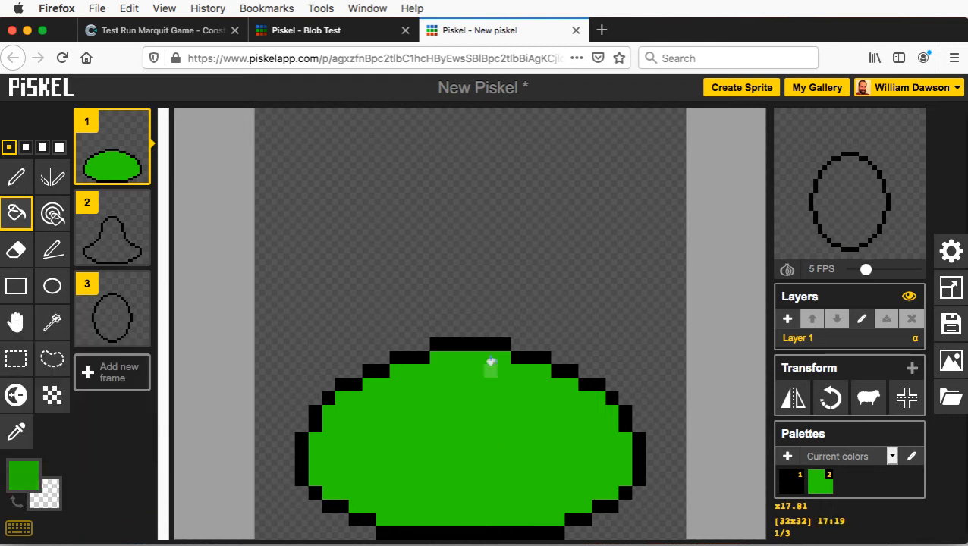
click(483, 441)
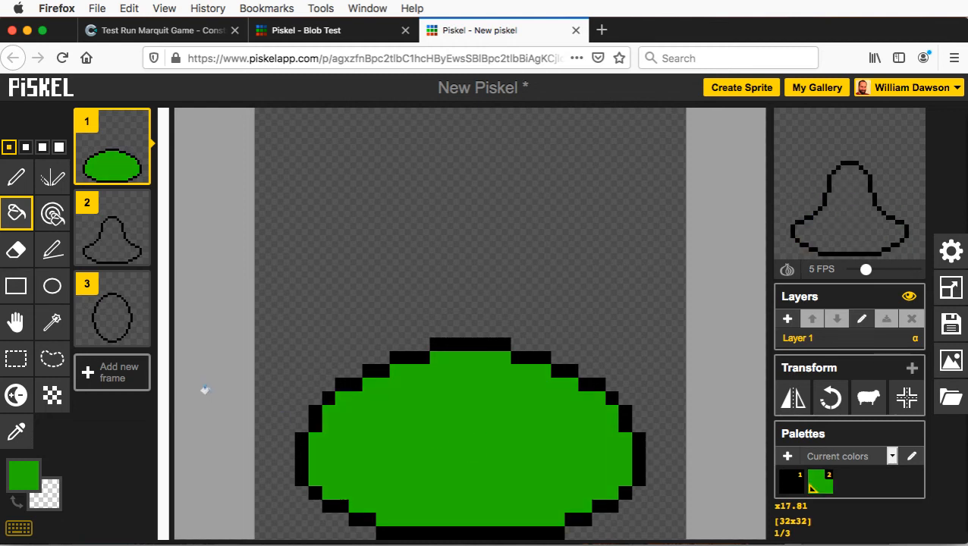
click(107, 247)
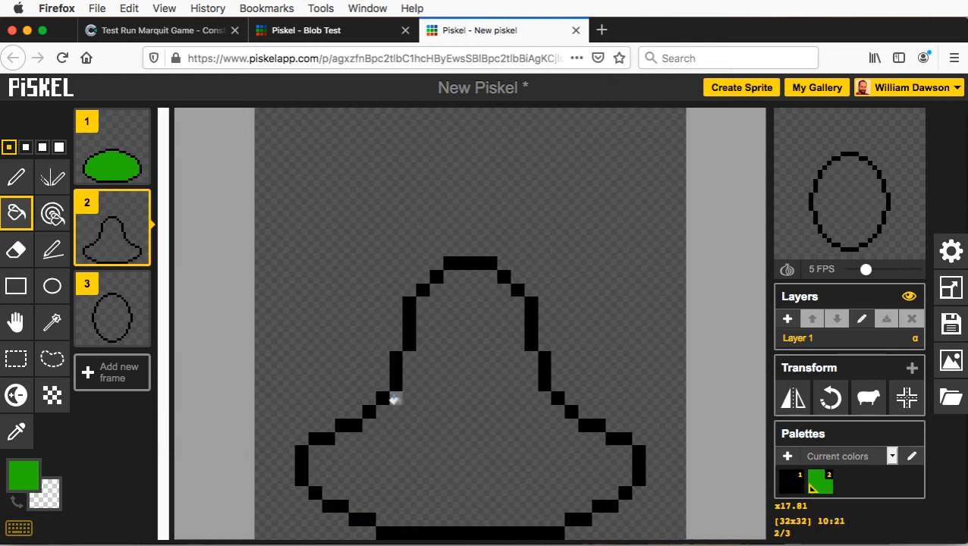
click(421, 420)
click(114, 314)
click(467, 404)
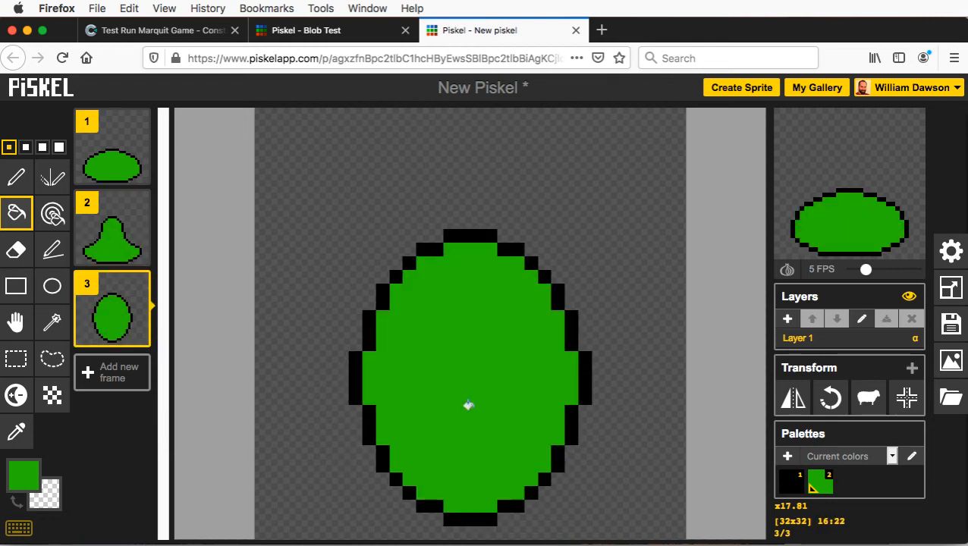
Select frame 1 and copy the primary colour's hex code #24bd00.
mouse_move(874, 163)
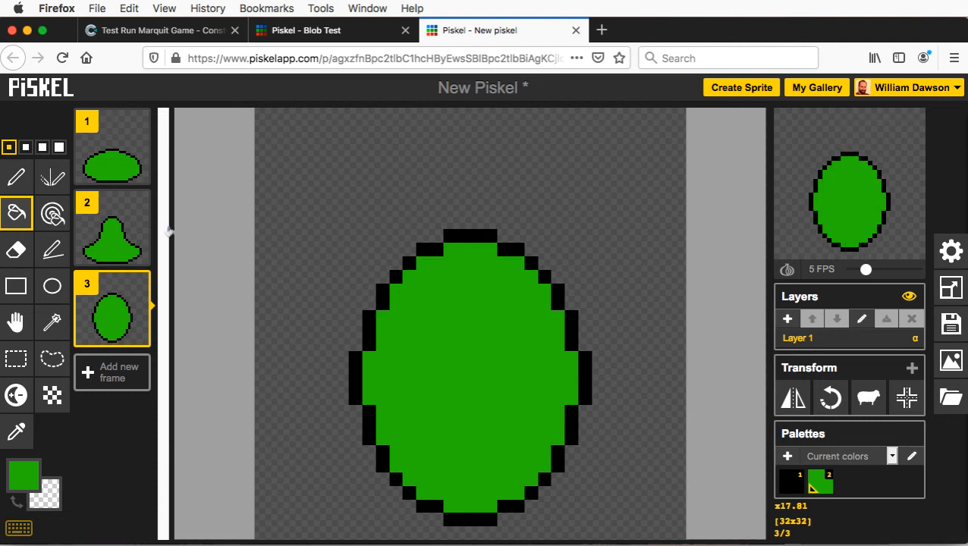
mouse_move(127, 173)
click(111, 153)
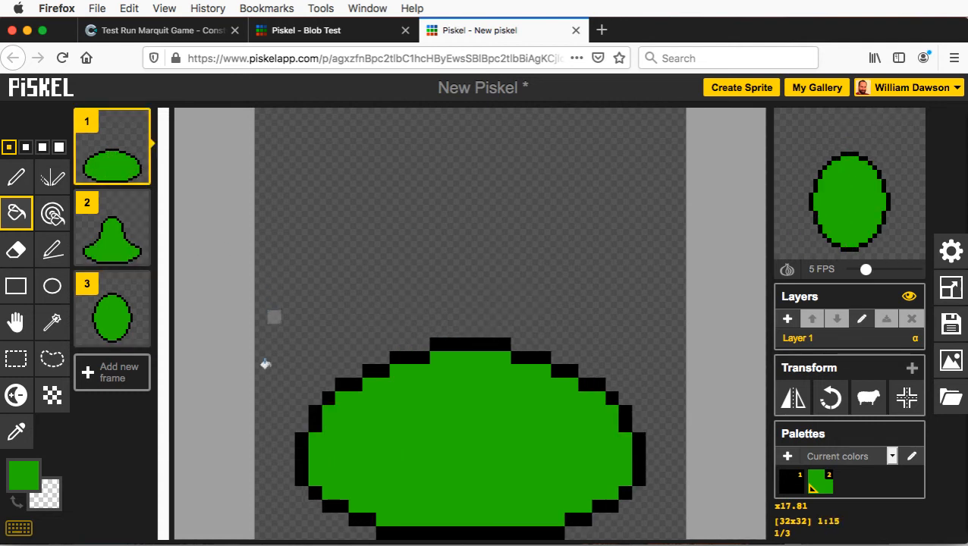
click(33, 482)
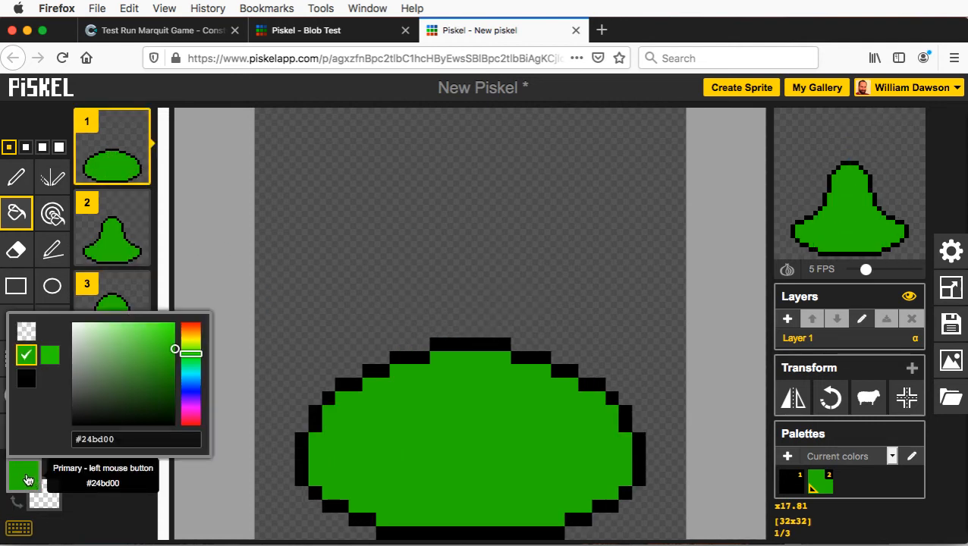
click(118, 438)
drag(117, 439, 58, 431)
key(super+c)
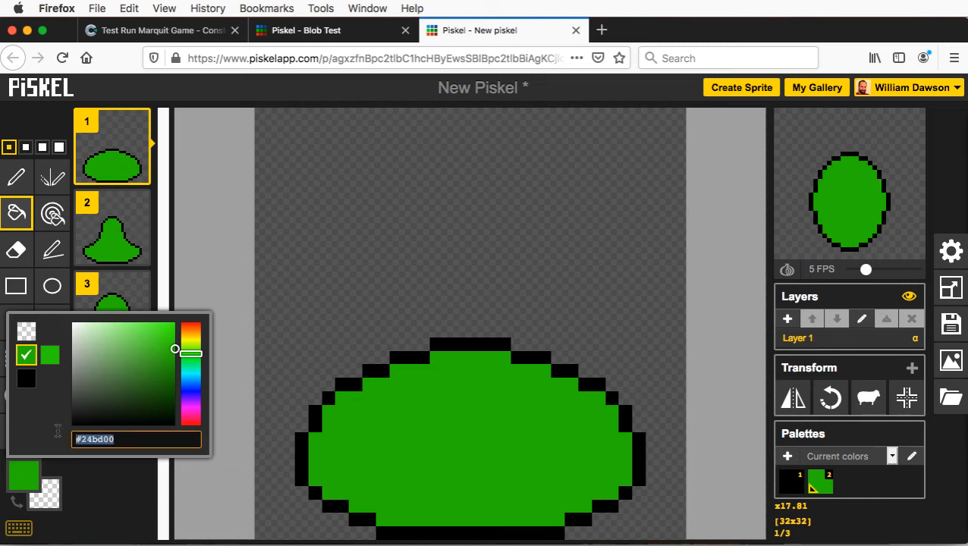
click(107, 492)
Paste #24bd00 as the secondary colour and darken it to #115c00.
click(52, 500)
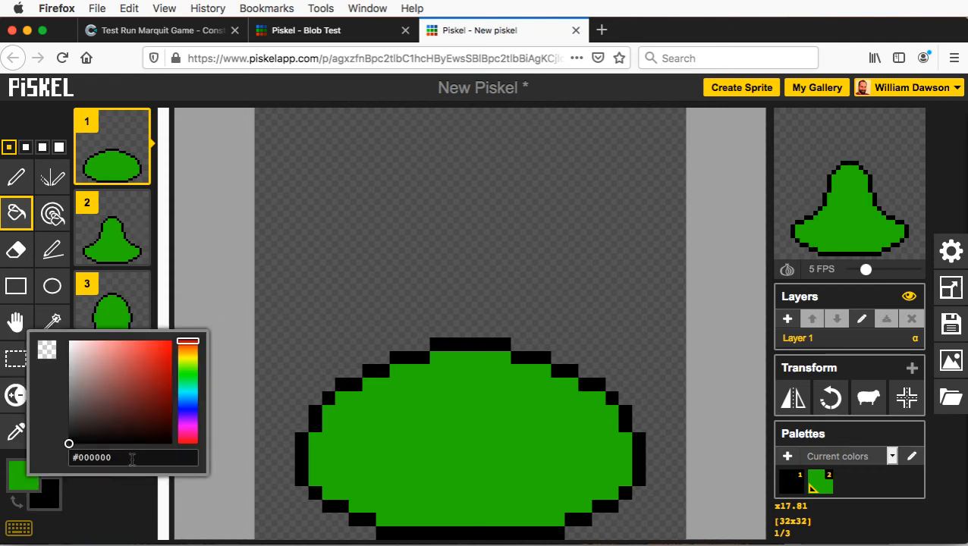
drag(132, 459, 75, 454)
key(super+v)
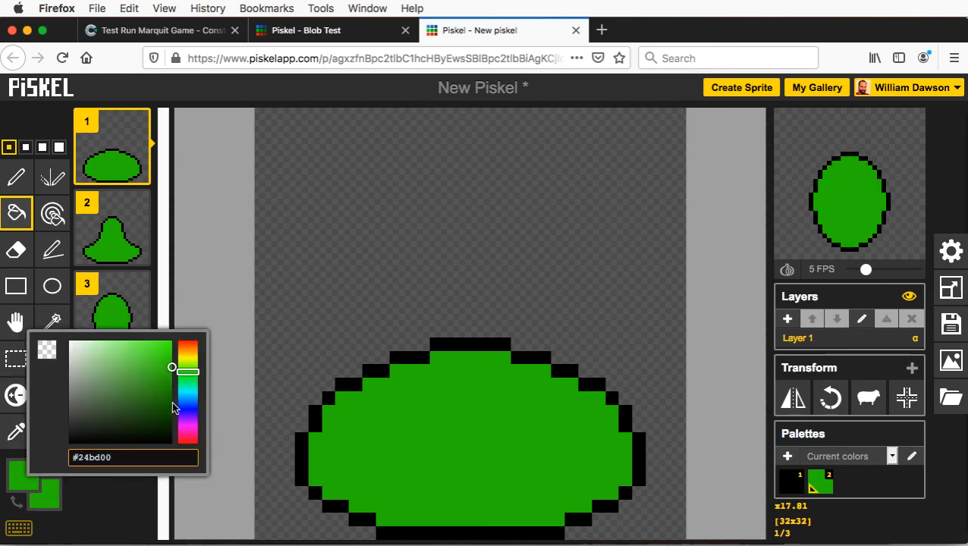
drag(171, 370, 173, 410)
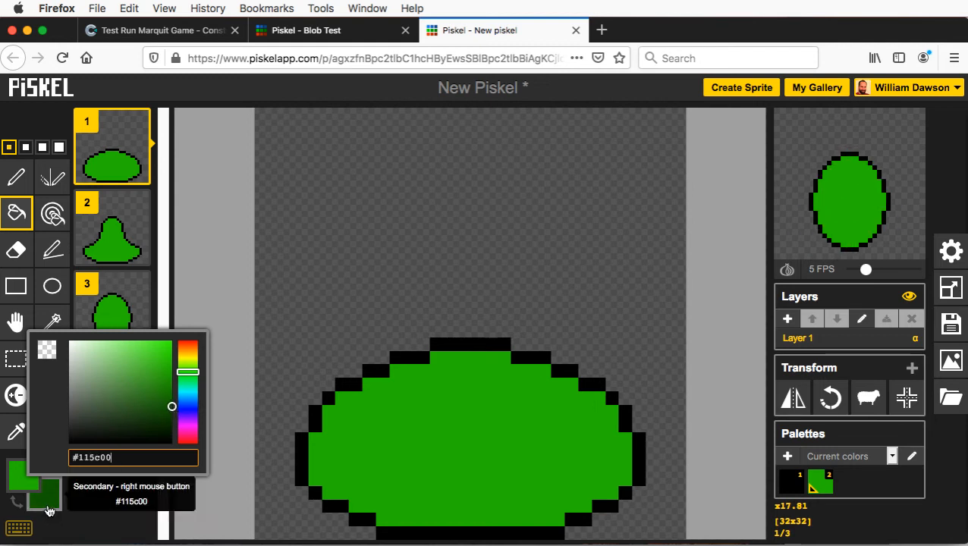
click(116, 527)
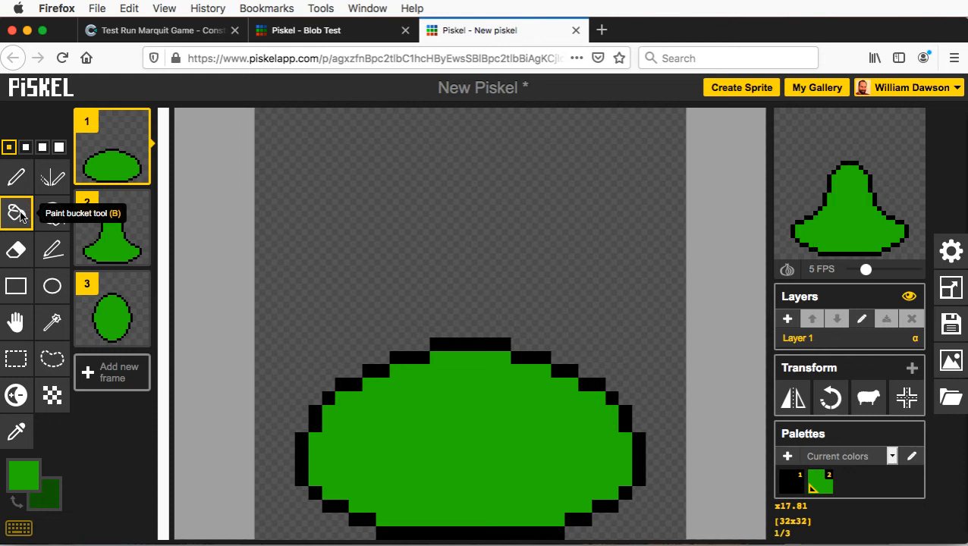
Draw a dark green Pen shadow line along the base of the frame 1 blob, stepping up at its lower-left end.
click(16, 176)
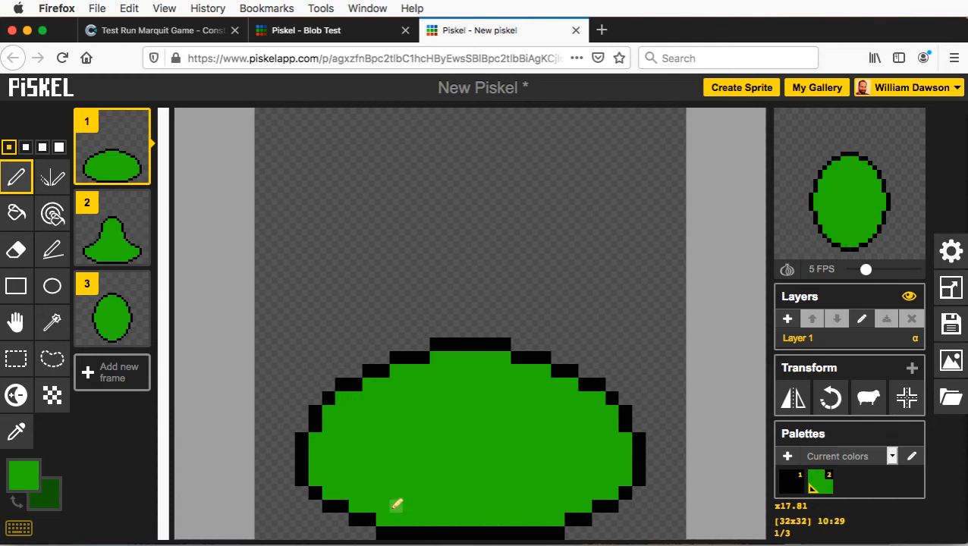
drag(399, 505, 545, 500)
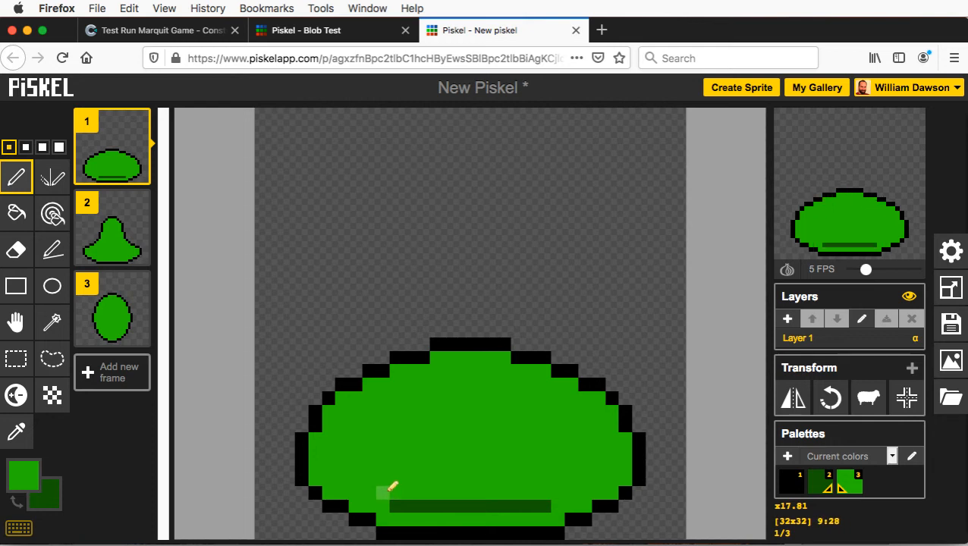
right_click(370, 489)
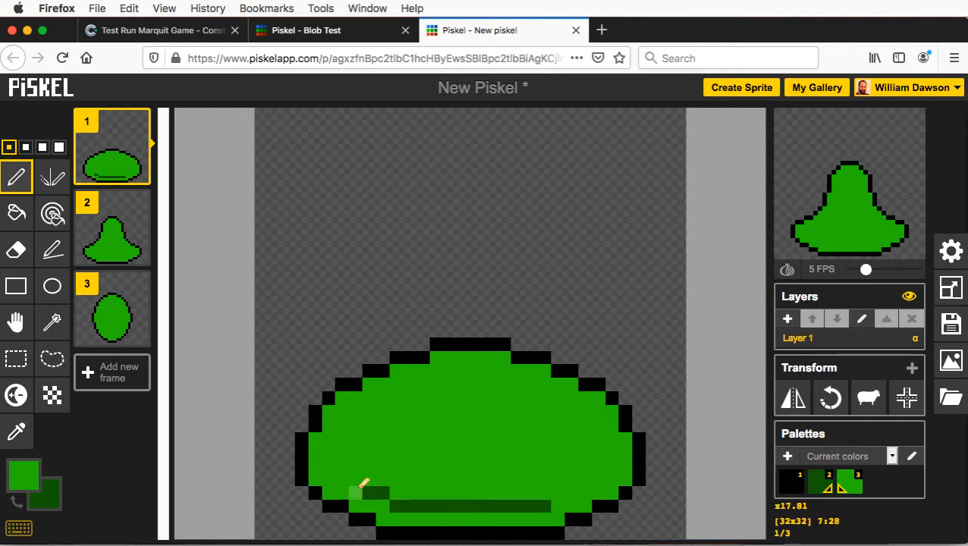
right_click(352, 477)
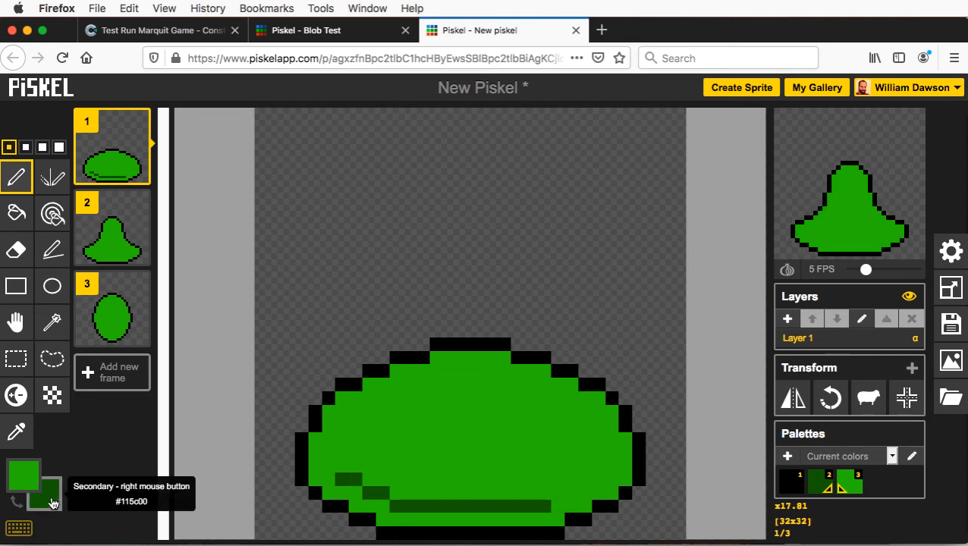
Swap the primary and secondary colours, extend the frame 1 shadow up the blob's left side, and thicken it along the base.
click(16, 501)
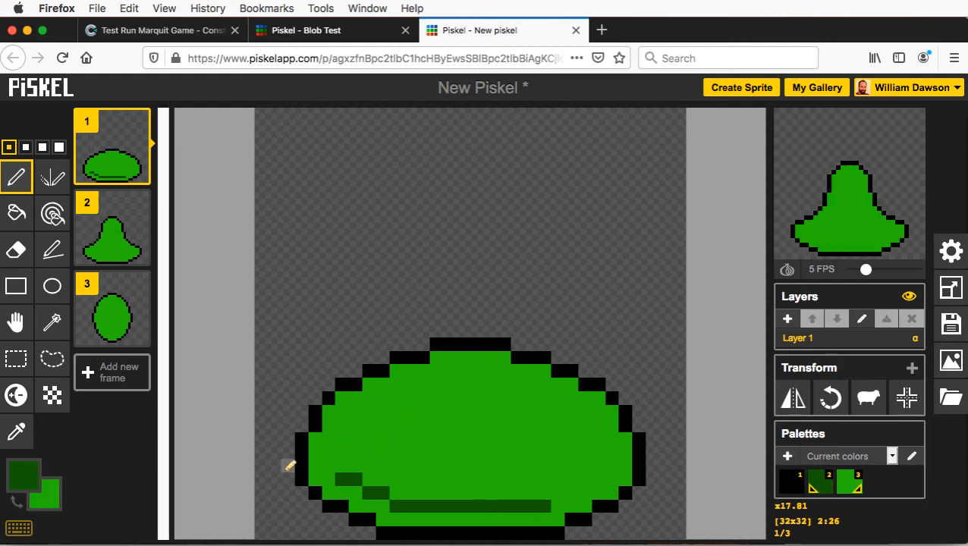
click(16, 503)
click(16, 503)
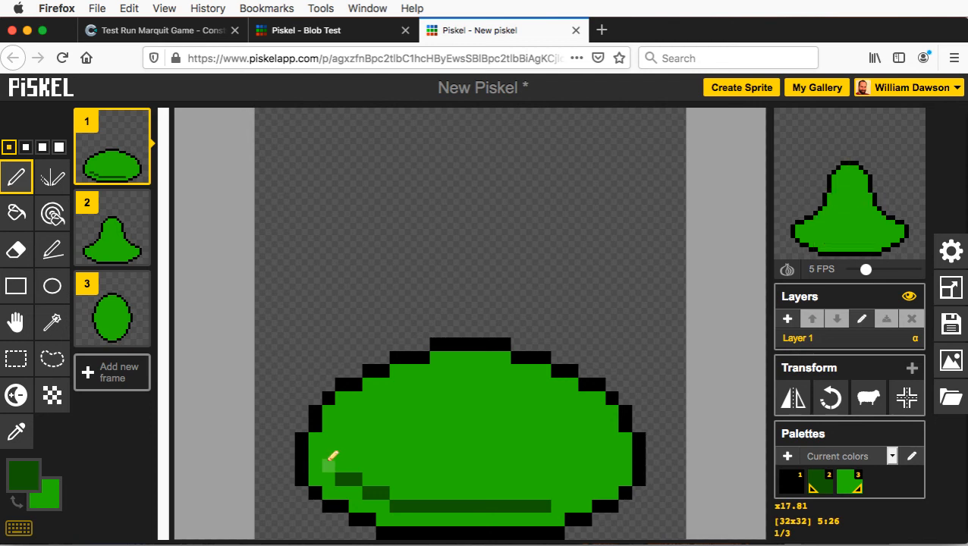
drag(329, 464, 342, 424)
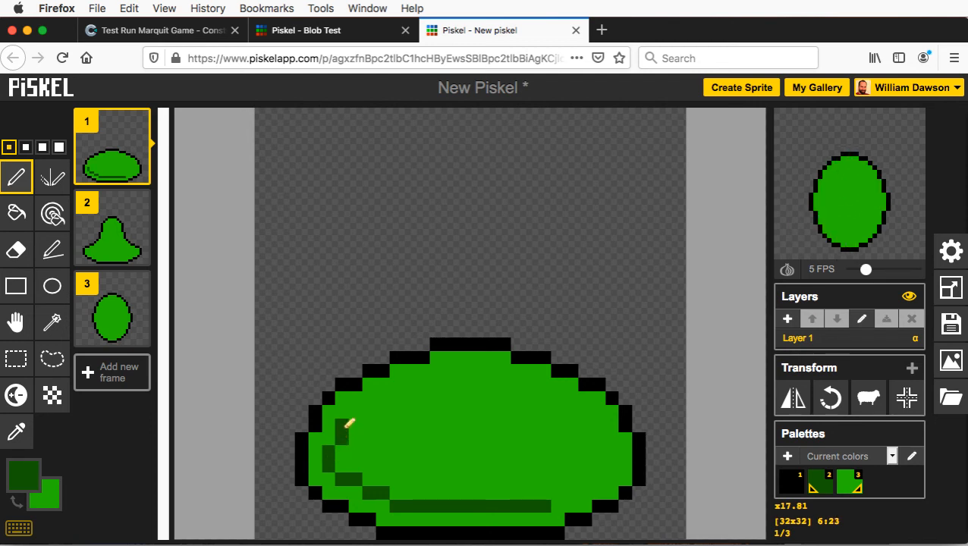
click(355, 410)
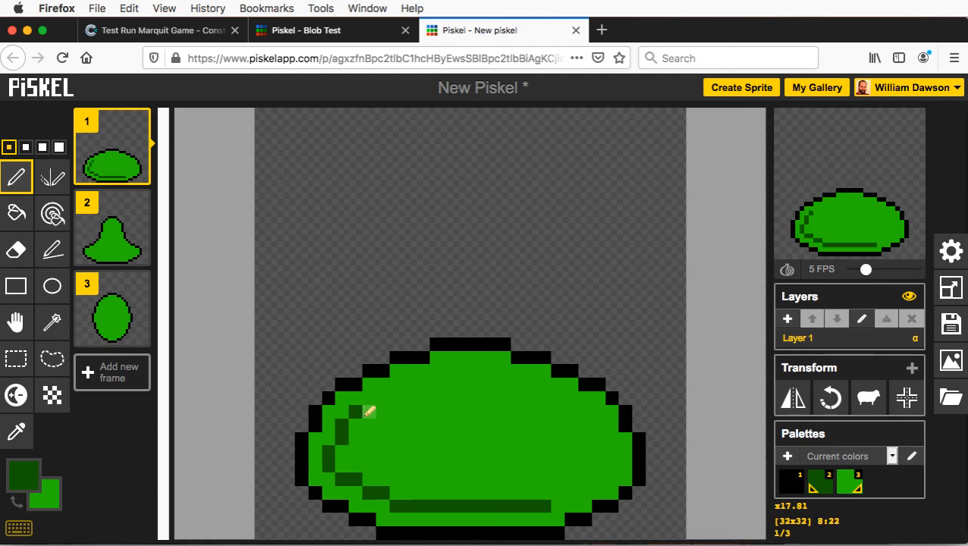
mouse_move(348, 450)
mouse_down()
mouse_move(411, 492)
mouse_move(551, 500)
mouse_move(559, 491)
mouse_move(531, 490)
mouse_move(558, 503)
mouse_move(585, 479)
mouse_up()
click(586, 479)
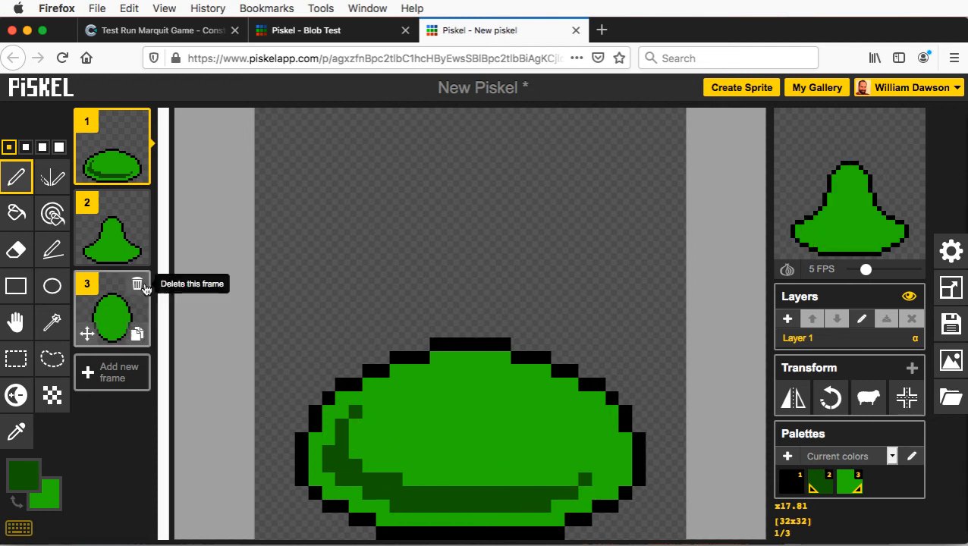
Select frame 2 and draw a dark green shadow band along the base of the bell-shaped blob.
click(113, 253)
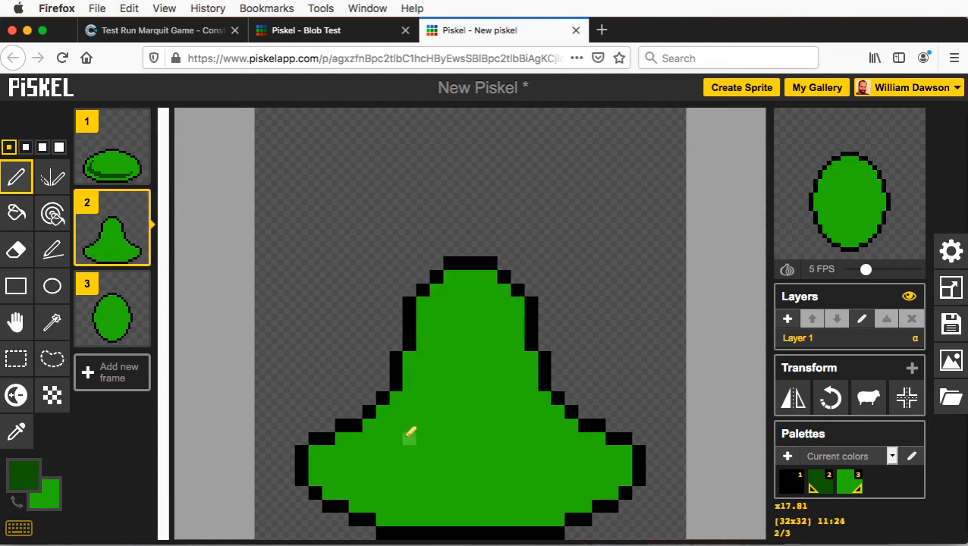
drag(342, 478, 353, 476)
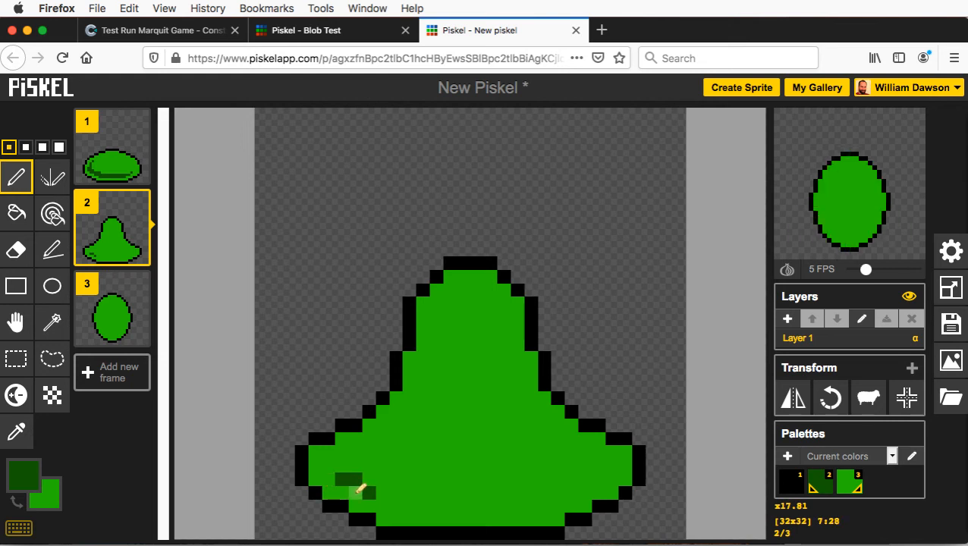
click(355, 493)
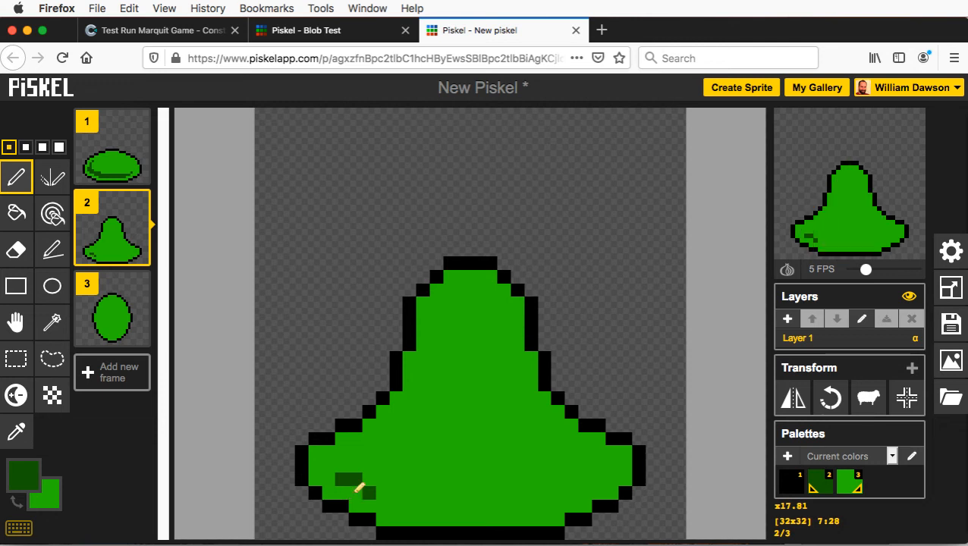
mouse_move(391, 490)
mouse_down()
mouse_move(538, 505)
mouse_move(547, 503)
mouse_move(546, 489)
mouse_move(582, 483)
mouse_move(515, 491)
mouse_move(526, 493)
mouse_move(414, 485)
mouse_up()
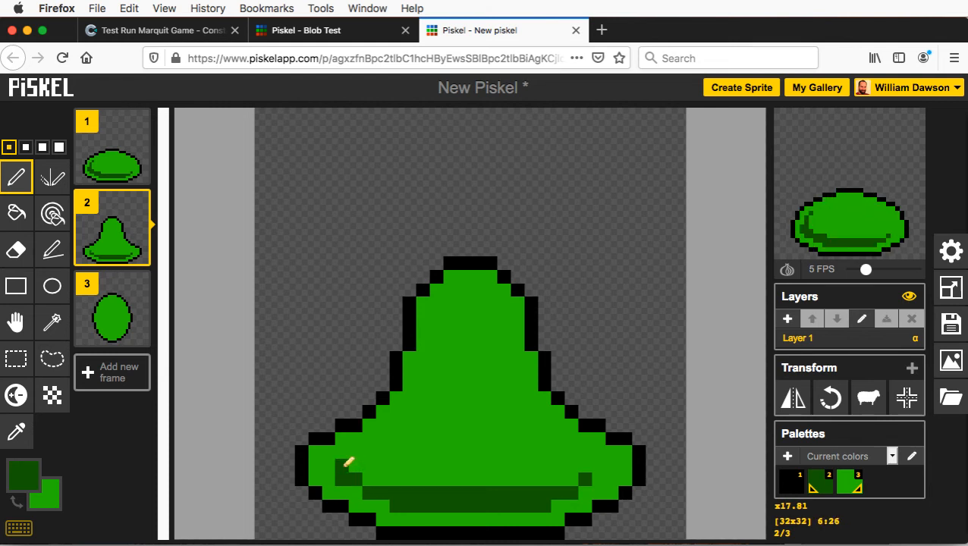
Extend the frame 2 shadow diagonally up the blob's lower-left flare and fill in its inner edge with dark green.
drag(345, 466, 402, 425)
drag(369, 465, 408, 477)
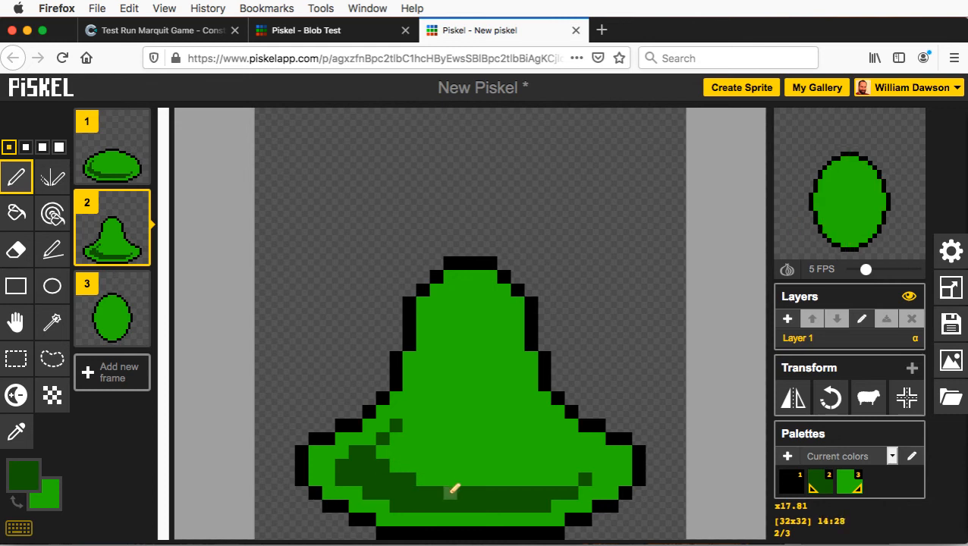
click(408, 411)
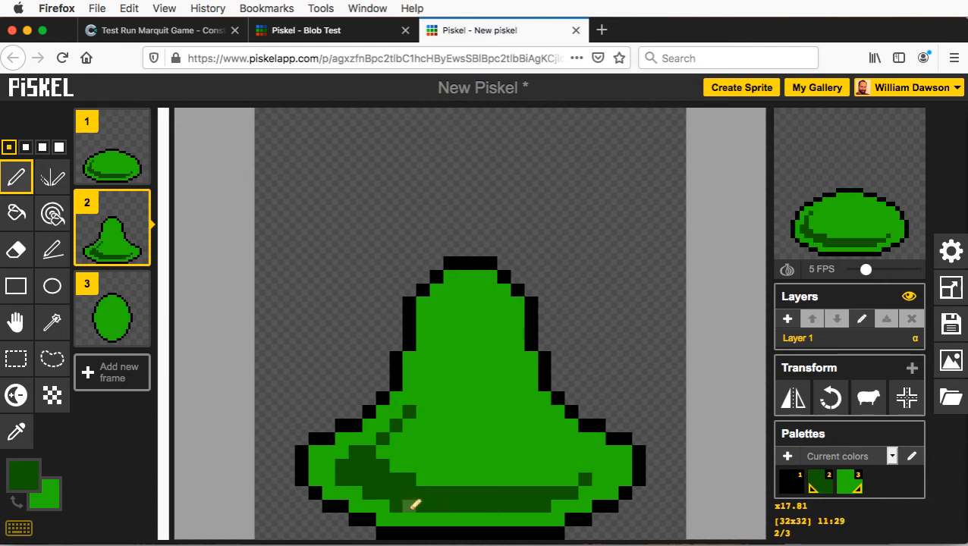
click(383, 452)
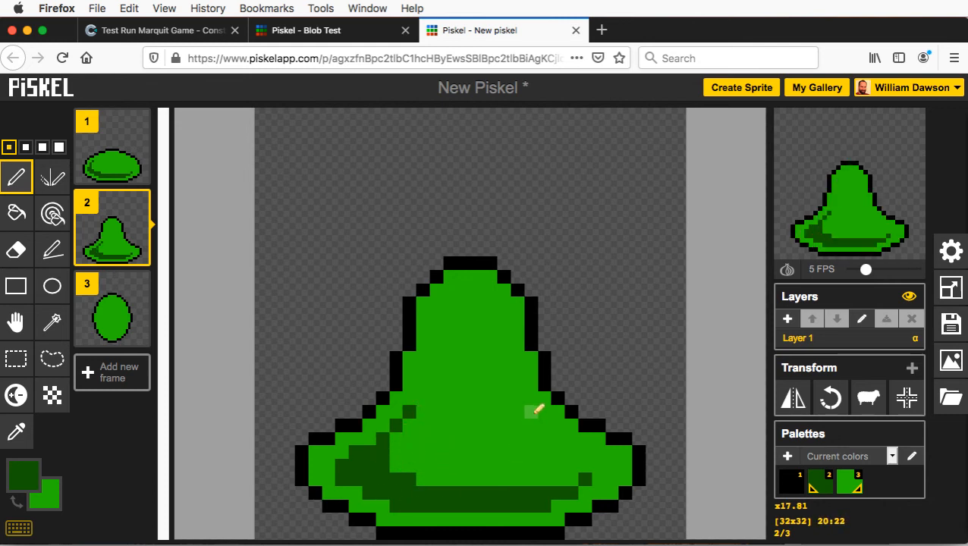
click(395, 435)
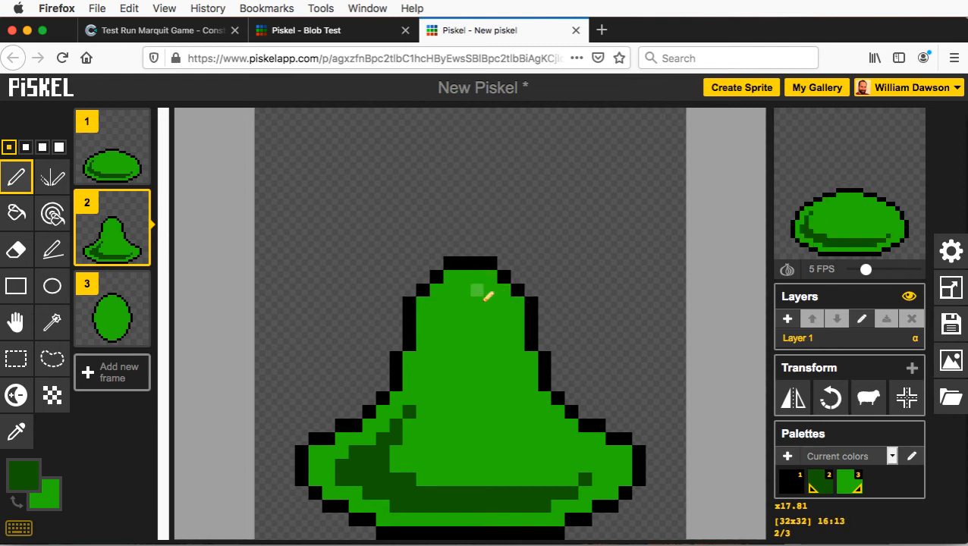
Return to frame 1 and set the primary colour to white.
click(113, 158)
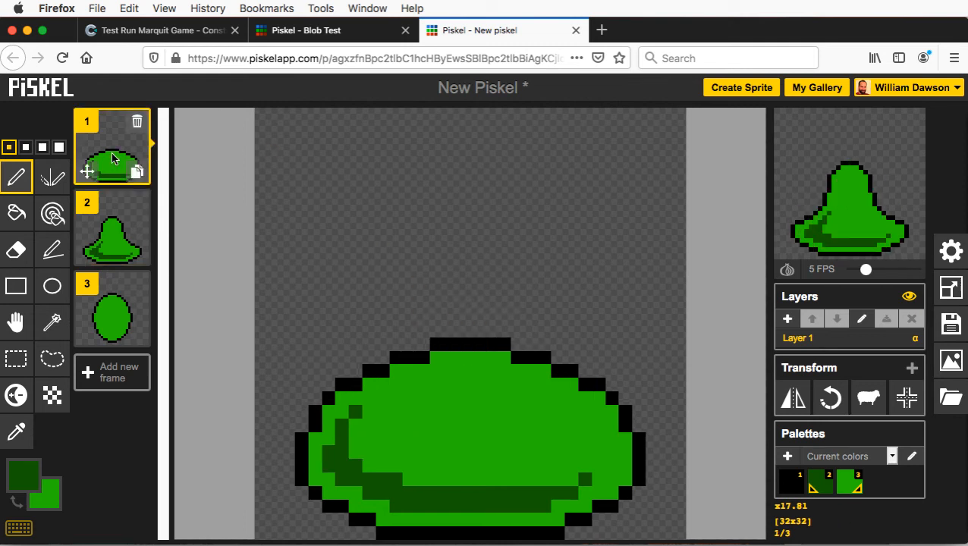
click(30, 478)
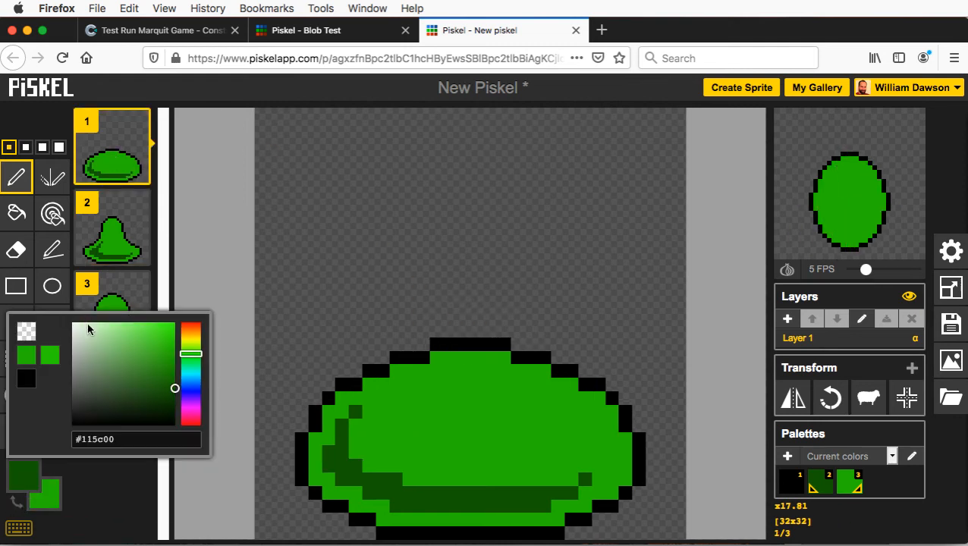
click(72, 322)
click(114, 491)
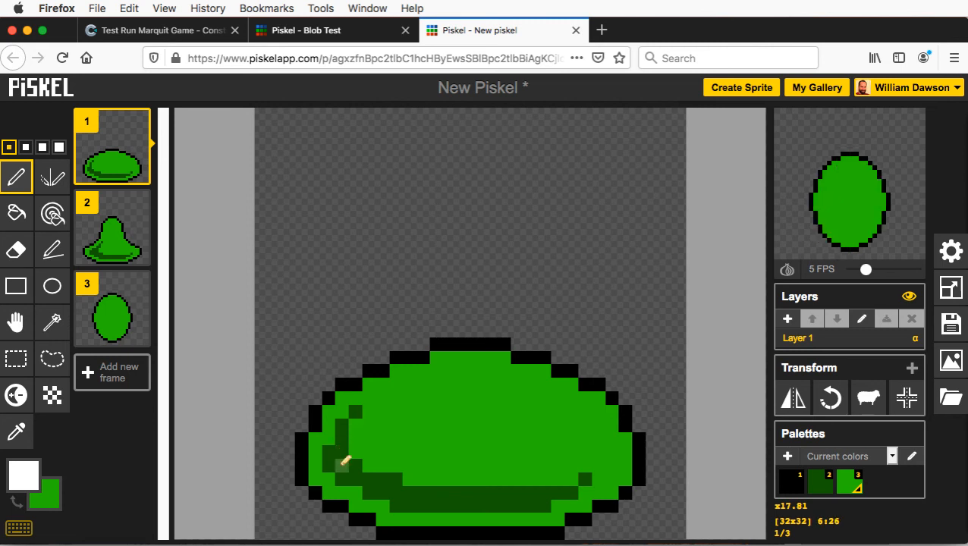
Draw a broken white highlight along the upper-right curve of the blob in frame 1.
click(503, 385)
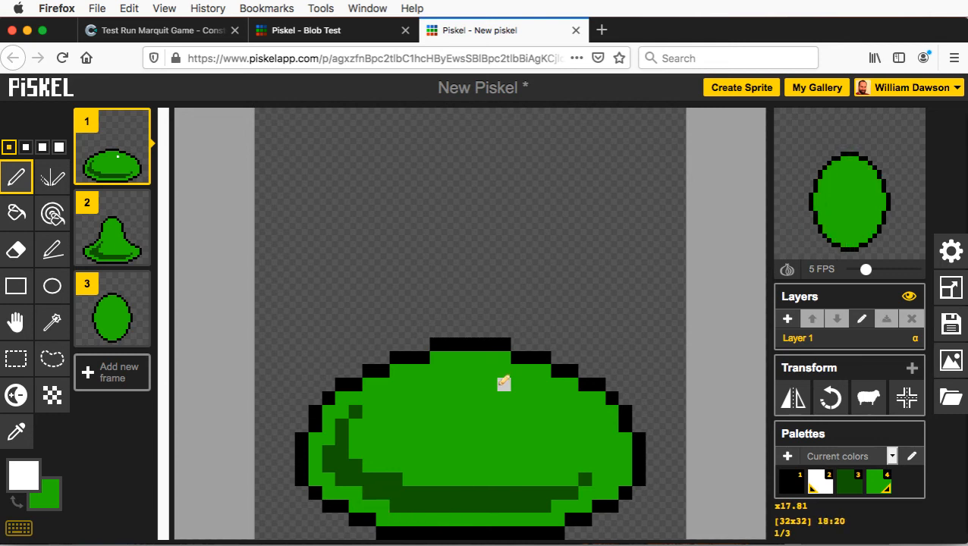
click(519, 385)
drag(522, 383, 560, 396)
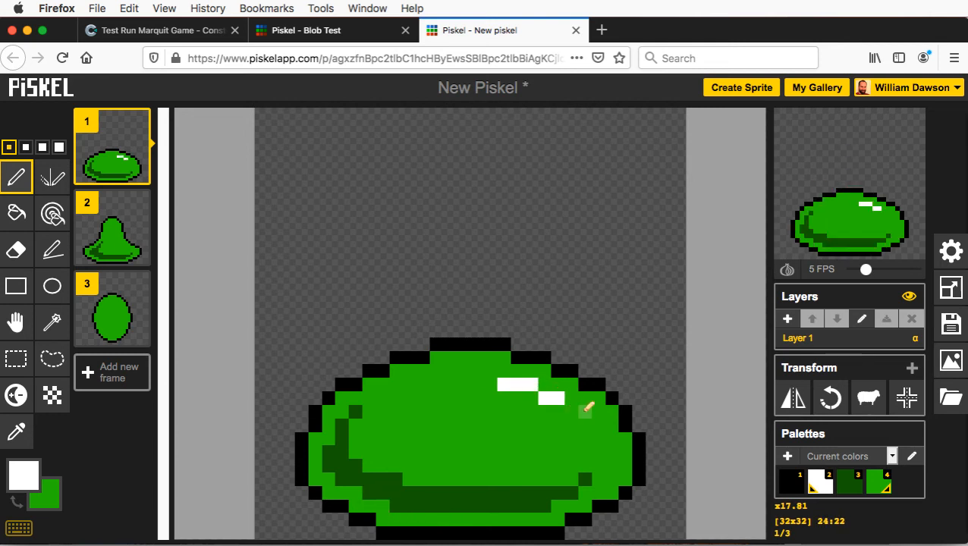
click(584, 411)
click(490, 371)
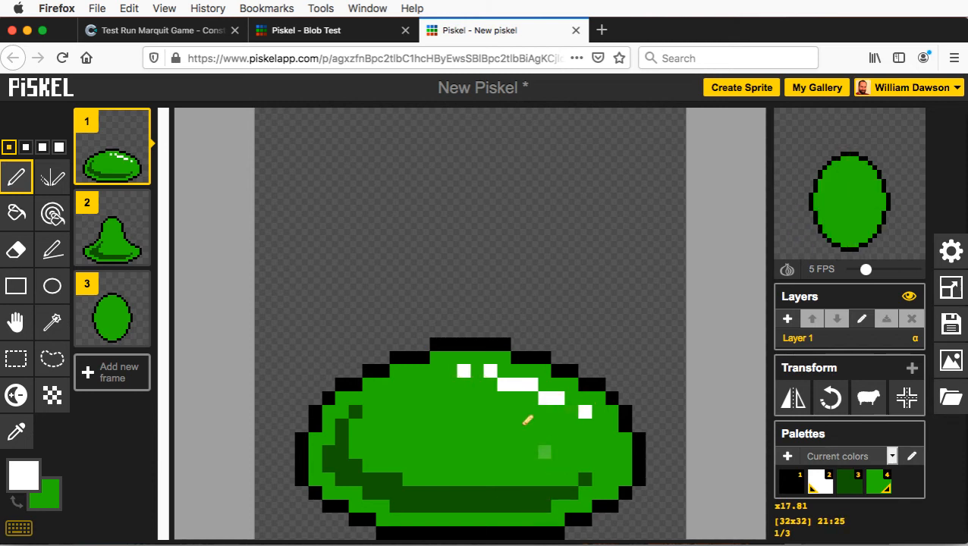
Select frame 2 and draw white highlights on the blob's lower-right flare and along the upper right of its head.
click(115, 235)
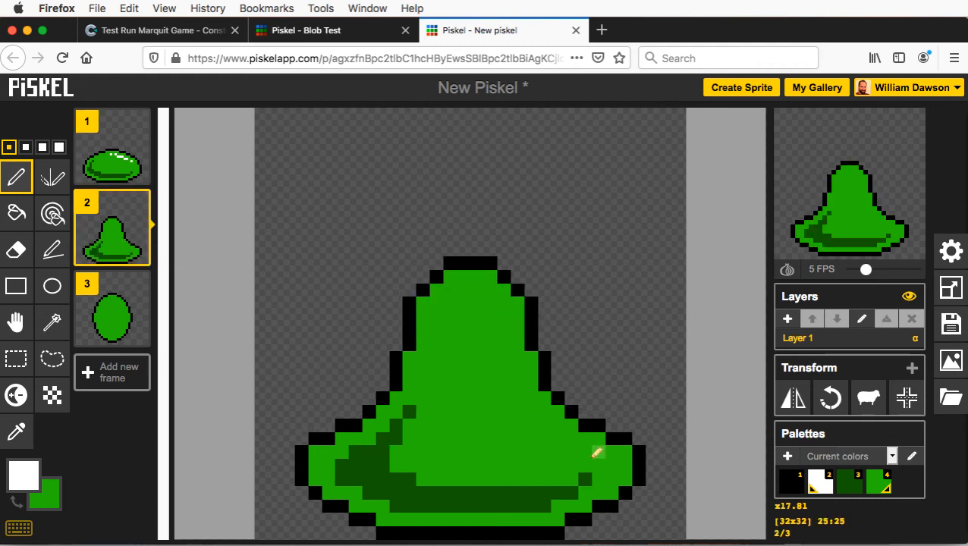
drag(584, 451, 570, 450)
click(557, 439)
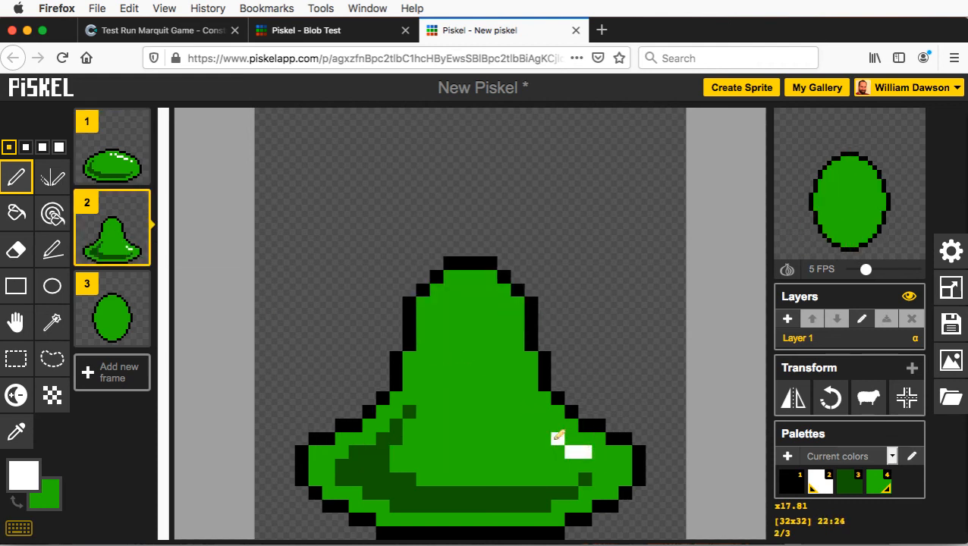
click(503, 317)
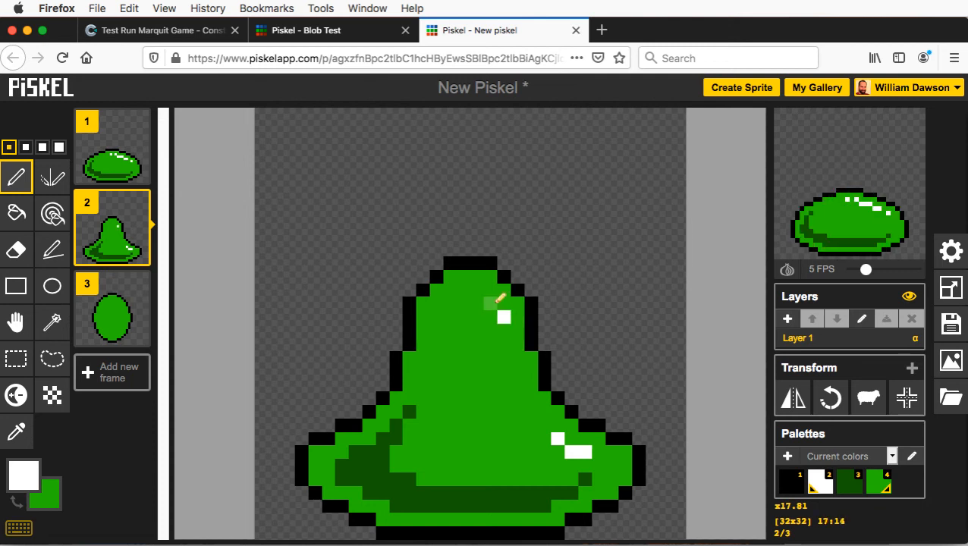
click(490, 304)
click(476, 290)
click(464, 290)
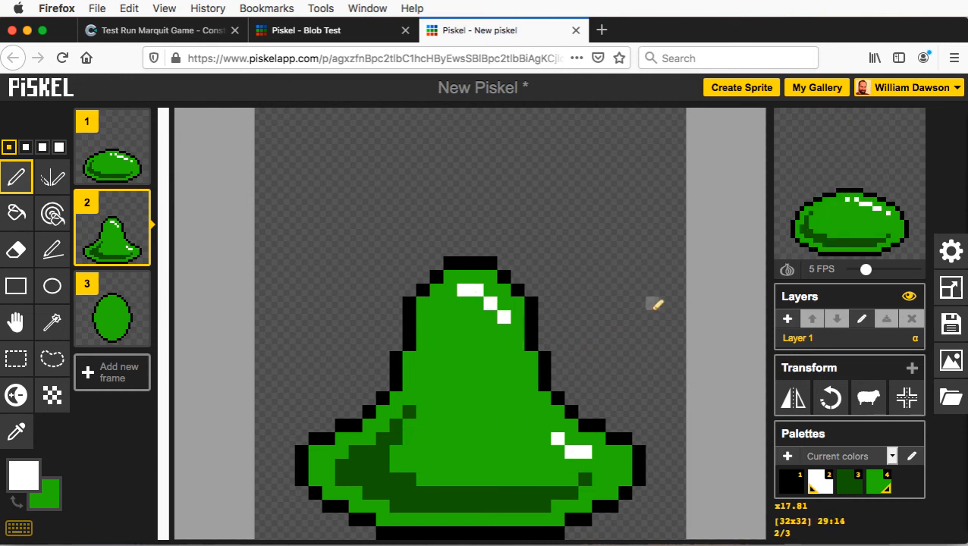
Watch the three-frame animation preview and compare the blob's colouring with the Blob Test reference sprite.
mouse_move(857, 223)
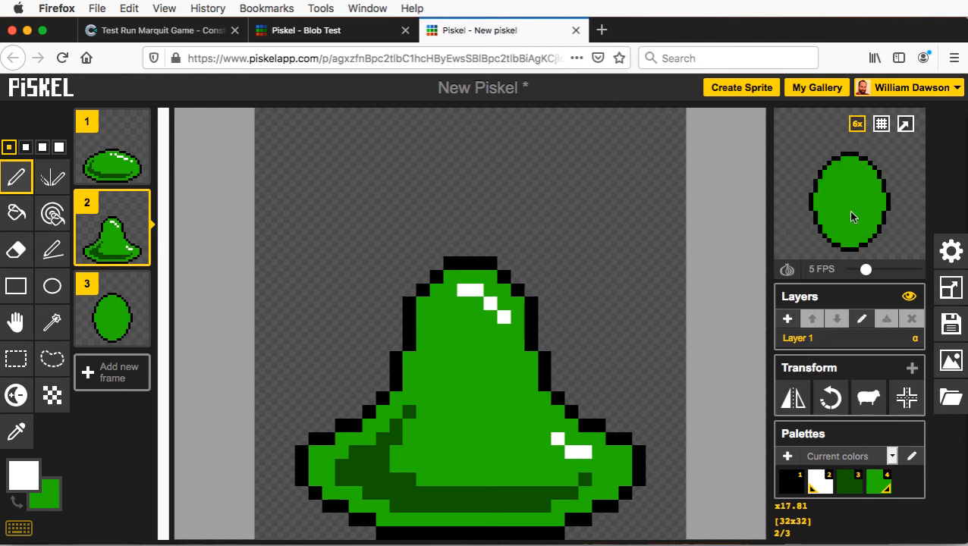
mouse_move(854, 143)
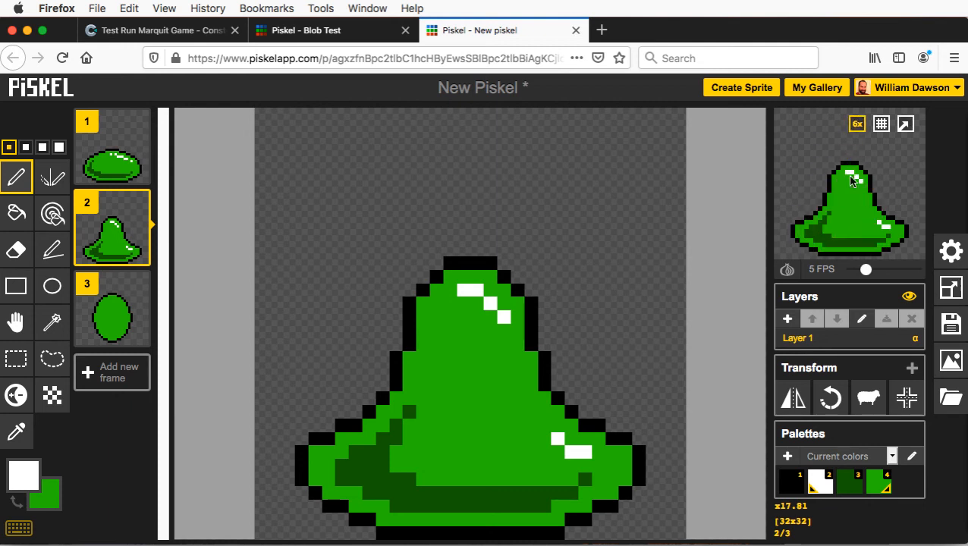
click(311, 30)
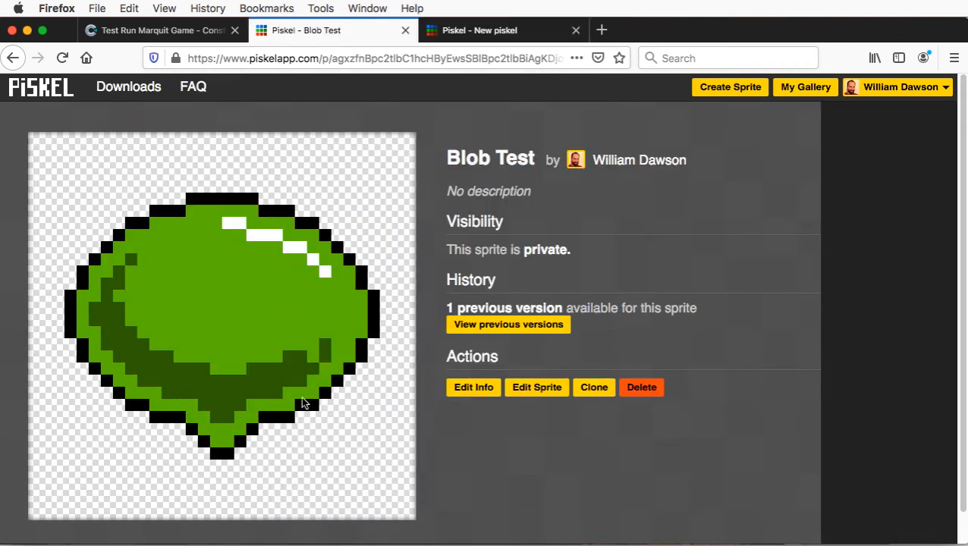
click(497, 32)
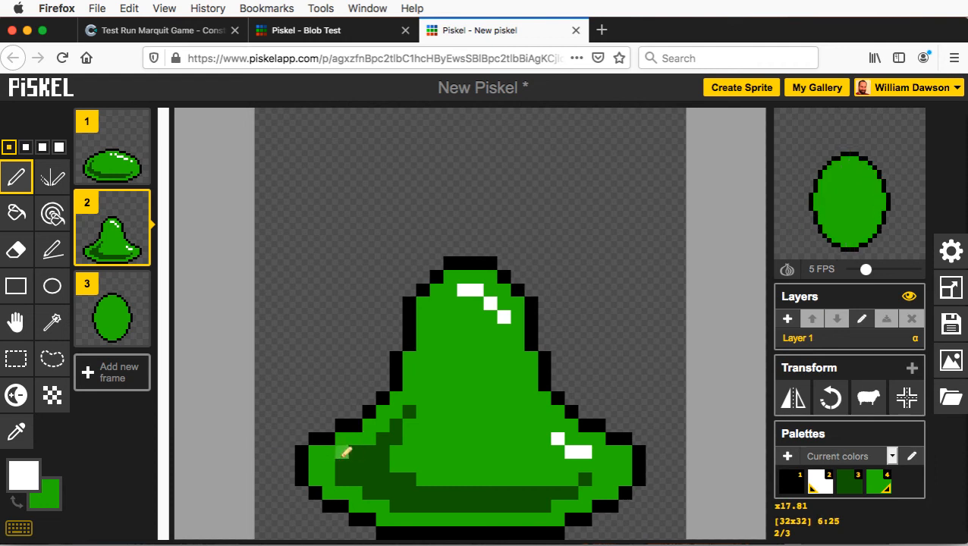
Make the blob's green the primary colour and shift it to the yellowish green #69a720.
click(16, 500)
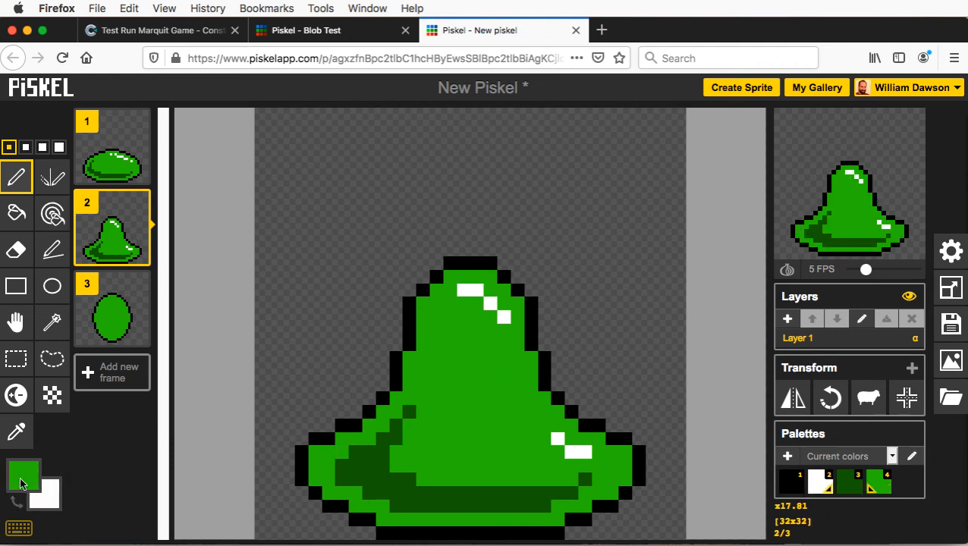
click(21, 483)
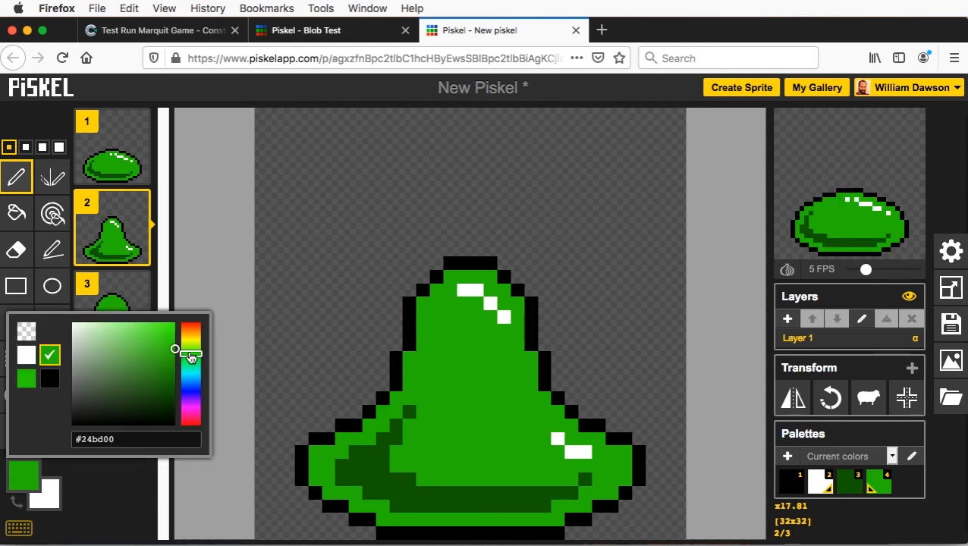
drag(190, 356, 193, 352)
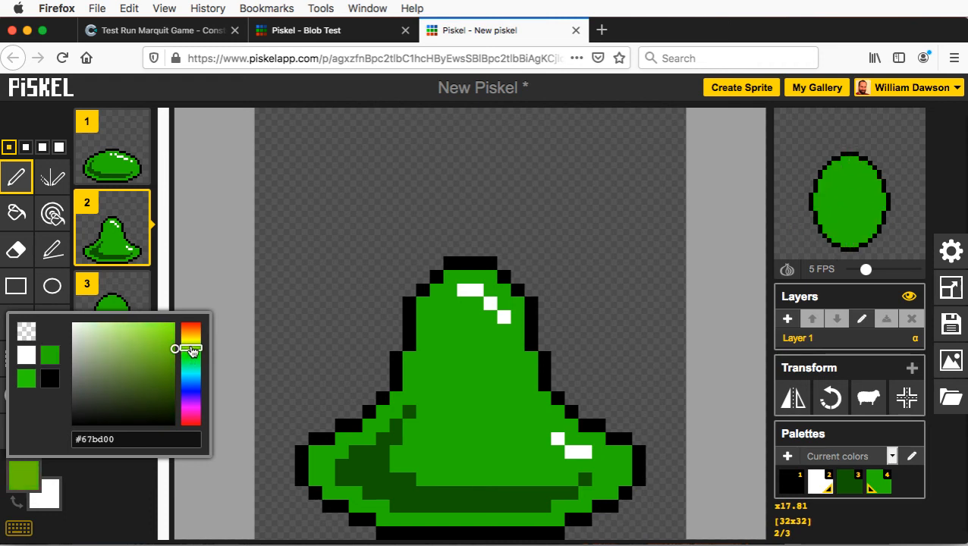
click(158, 366)
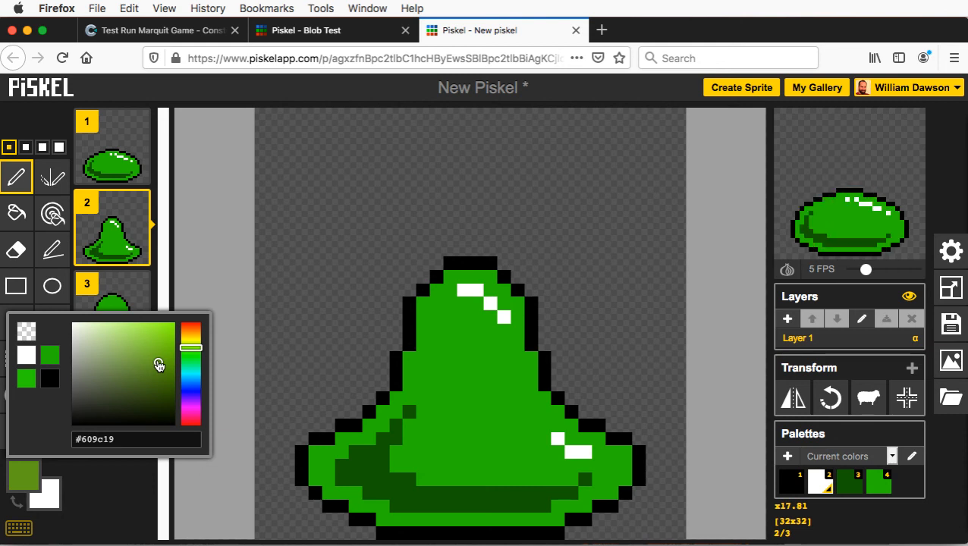
click(155, 357)
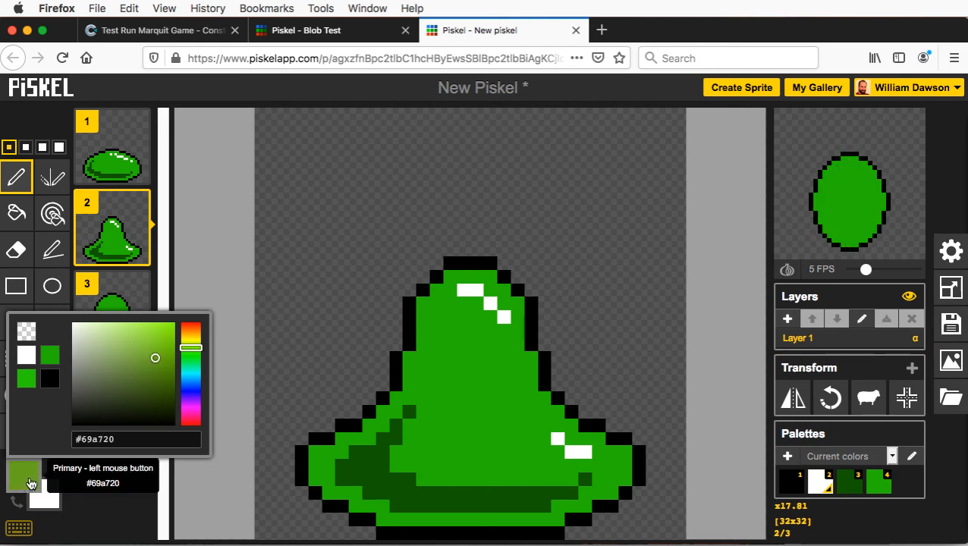
click(16, 176)
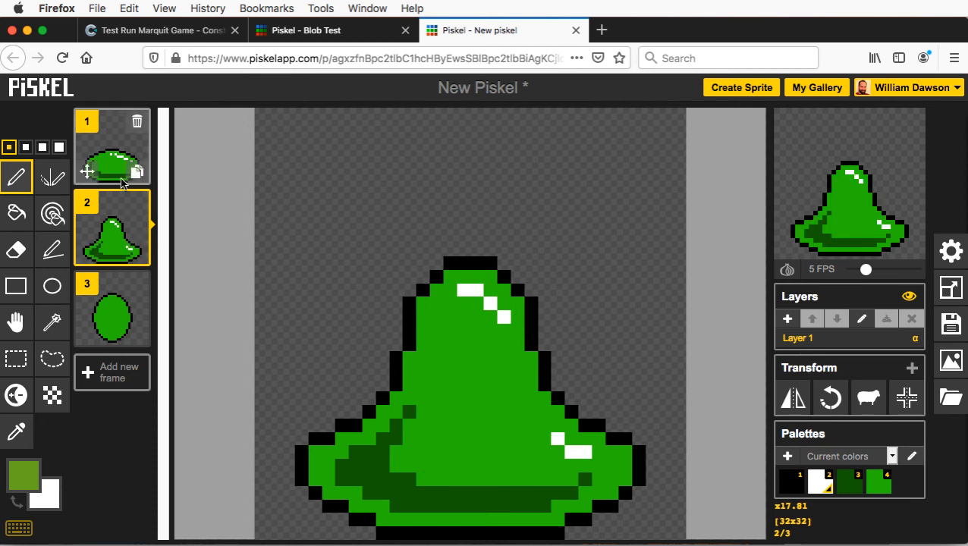
In frame 1, change the primary colour to brownish olive #7a7604 and test it with one pixel inside the blob.
click(116, 148)
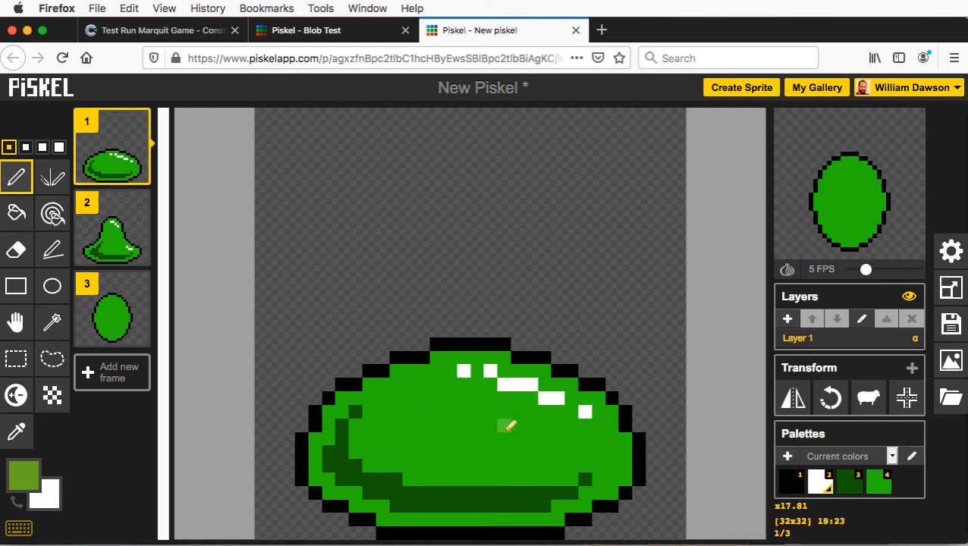
click(31, 482)
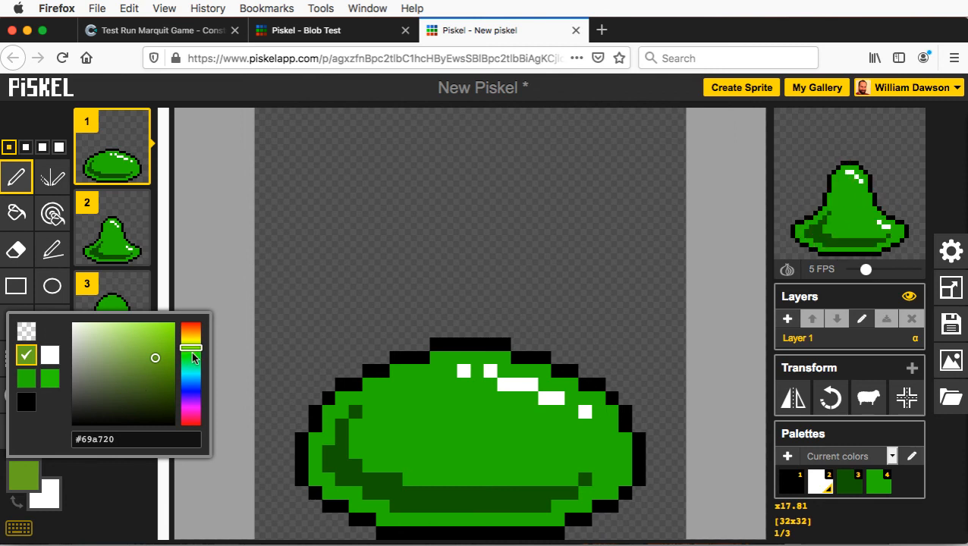
drag(191, 352, 194, 343)
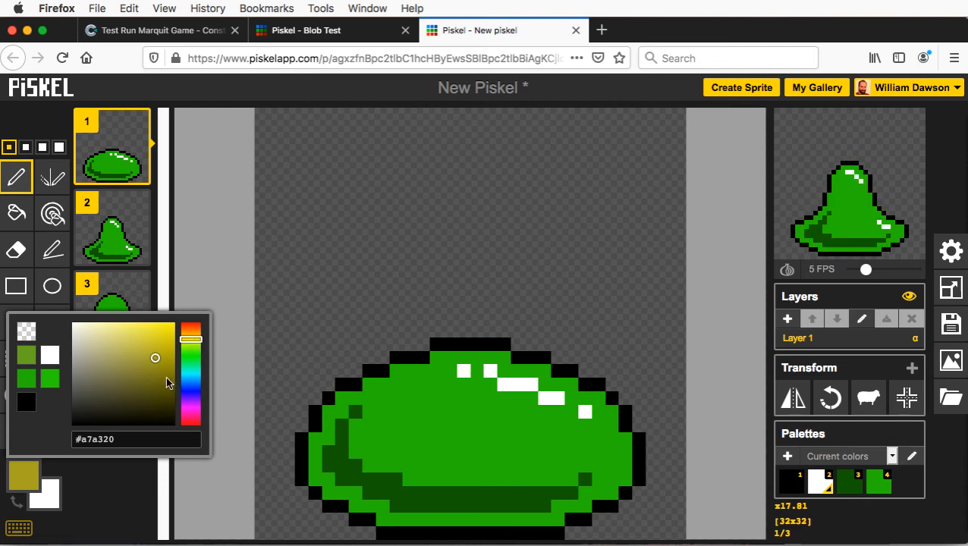
drag(166, 376, 172, 380)
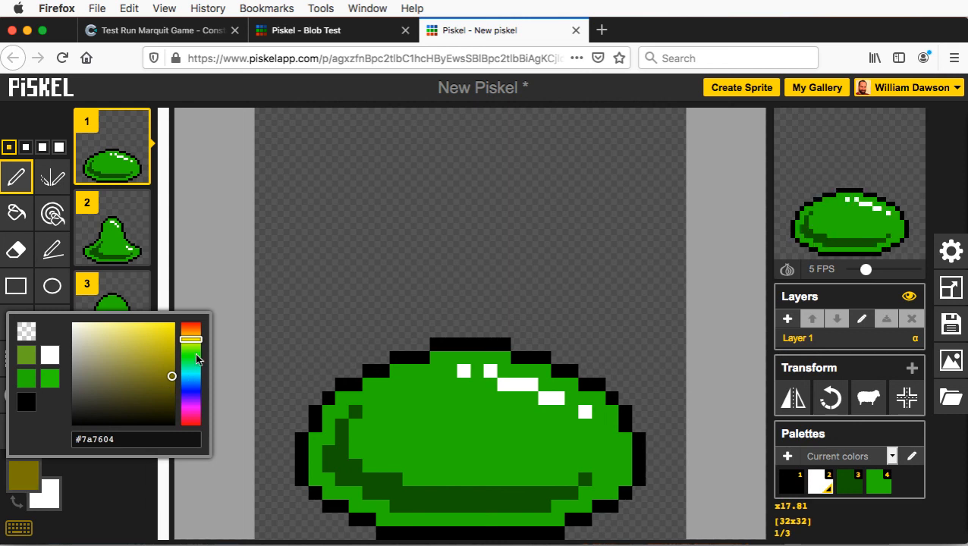
click(138, 480)
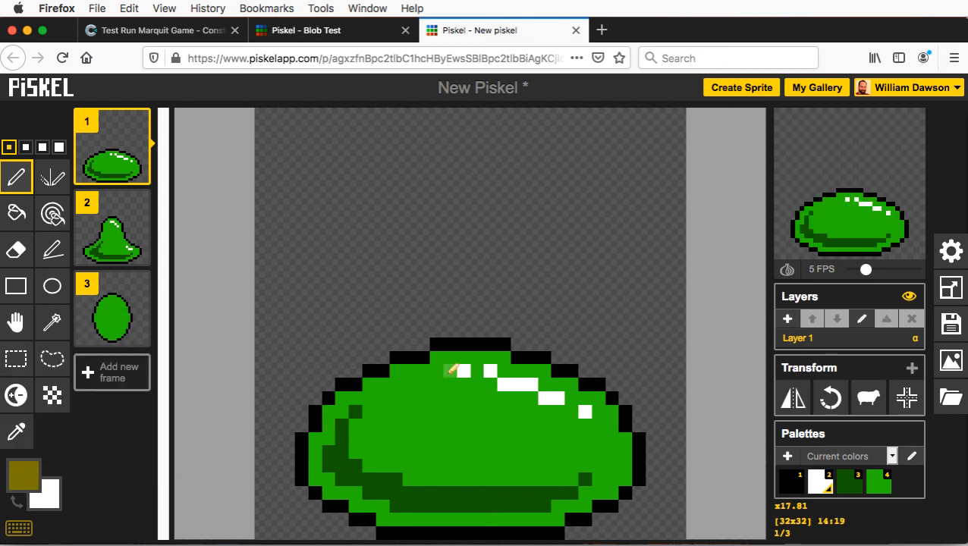
click(518, 439)
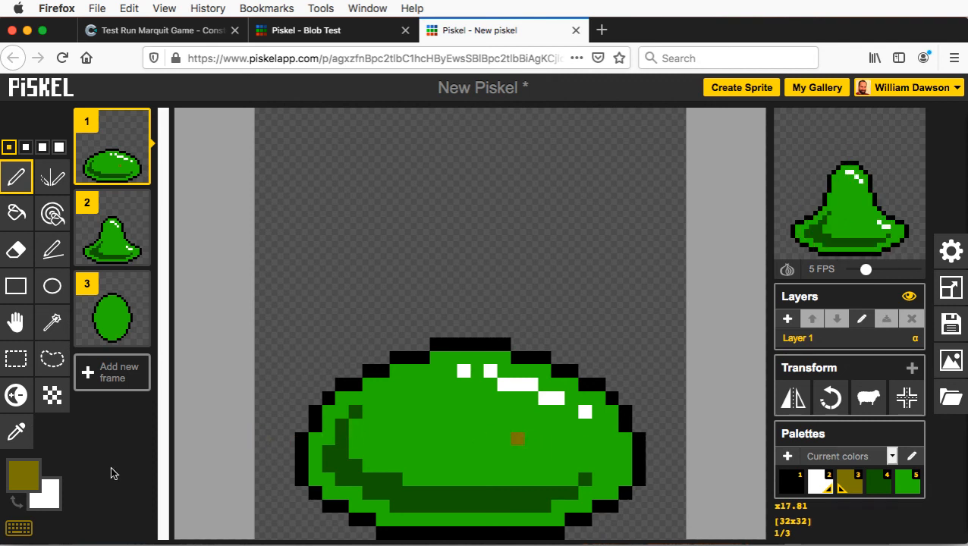
Sample the body green from frame 1's blob and shift the primary colour to olive green #609a1b.
click(16, 431)
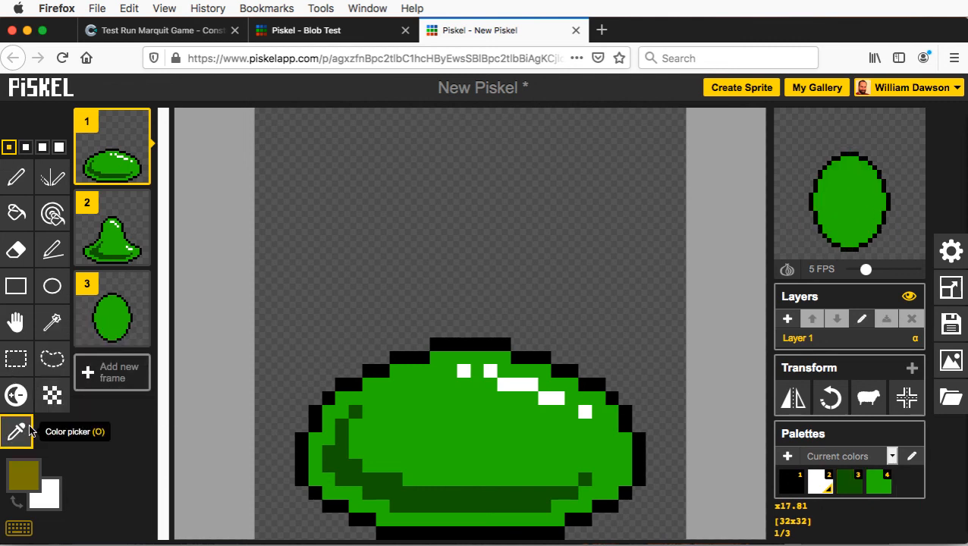
click(510, 438)
click(30, 471)
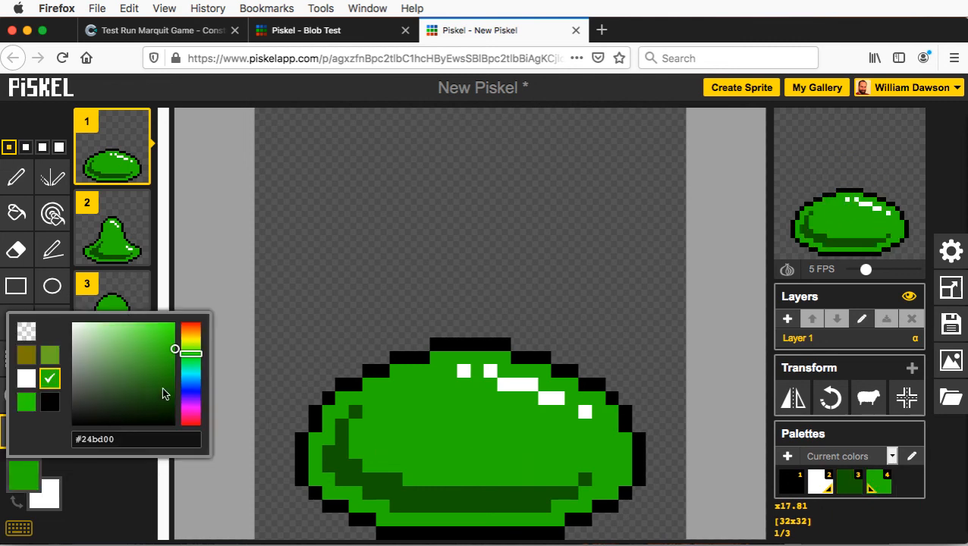
mouse_move(188, 355)
mouse_down()
mouse_move(156, 365)
mouse_move(192, 350)
mouse_up()
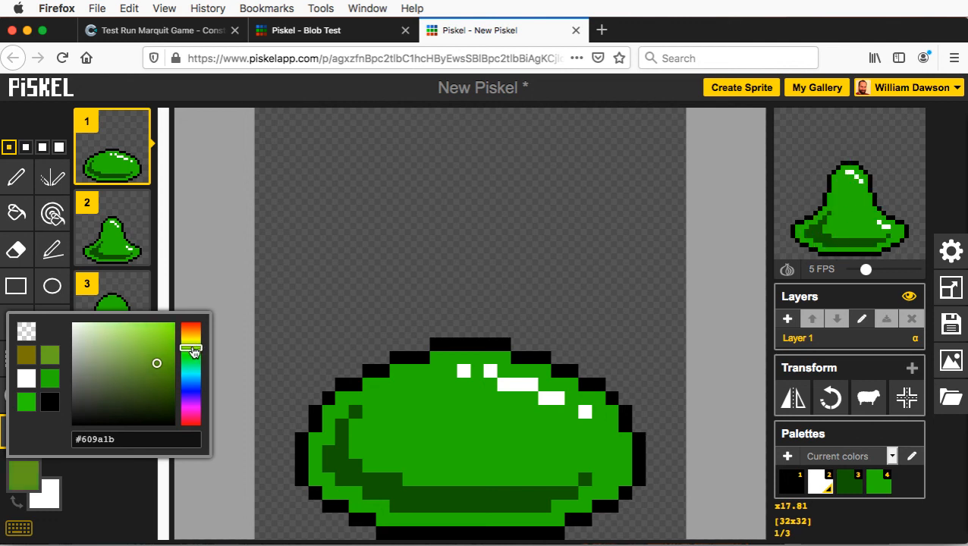
click(85, 524)
Resample the blob's body green, activate the Pen tool and change the primary colour to olive green #51901d.
click(435, 410)
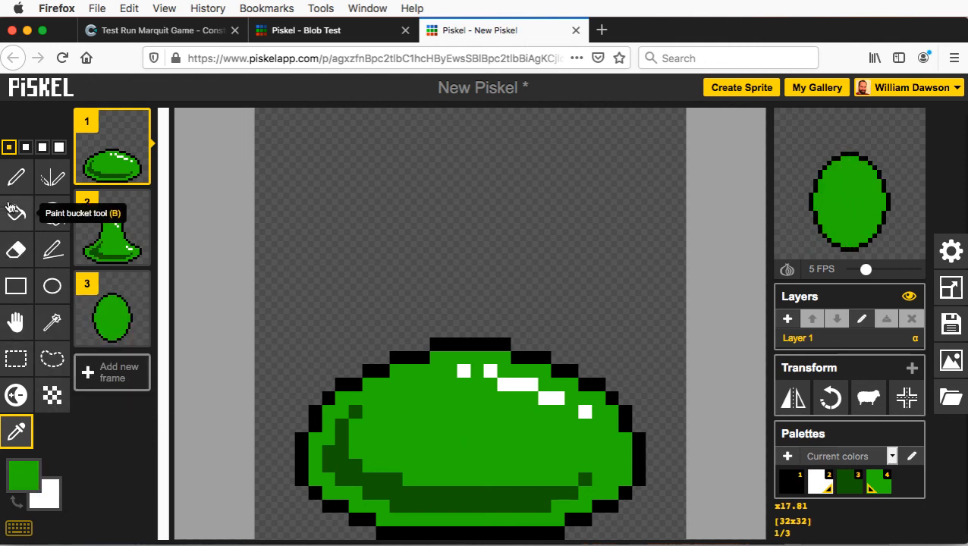
click(15, 177)
click(23, 474)
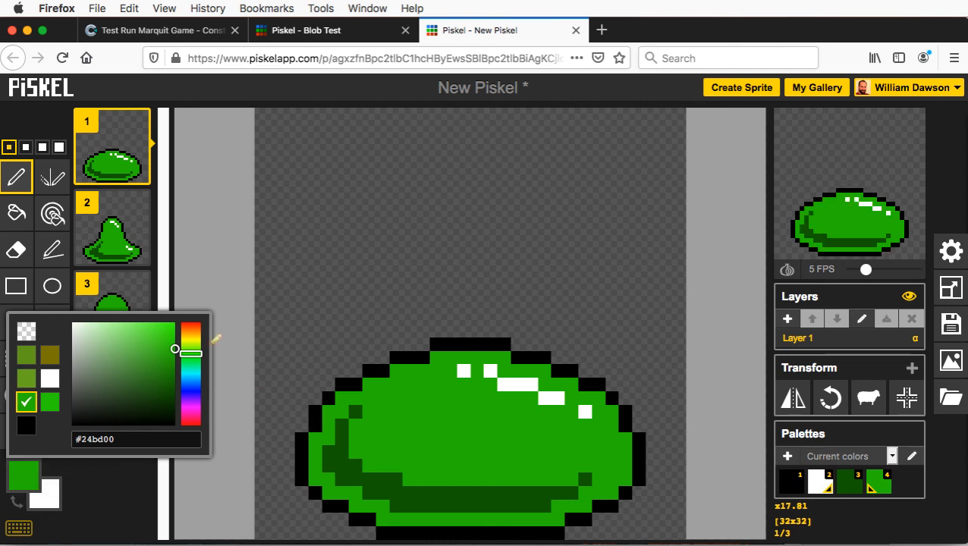
drag(192, 353, 154, 368)
click(163, 374)
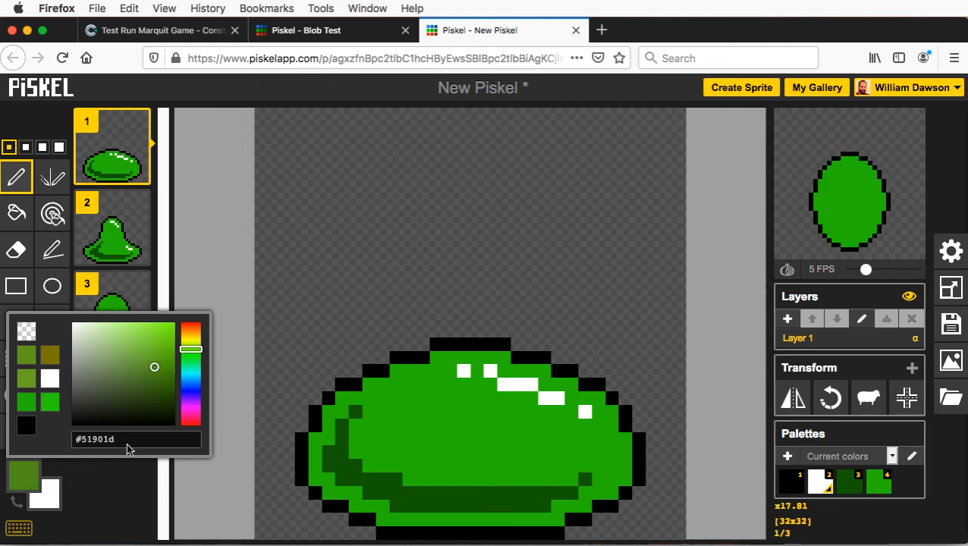
click(106, 513)
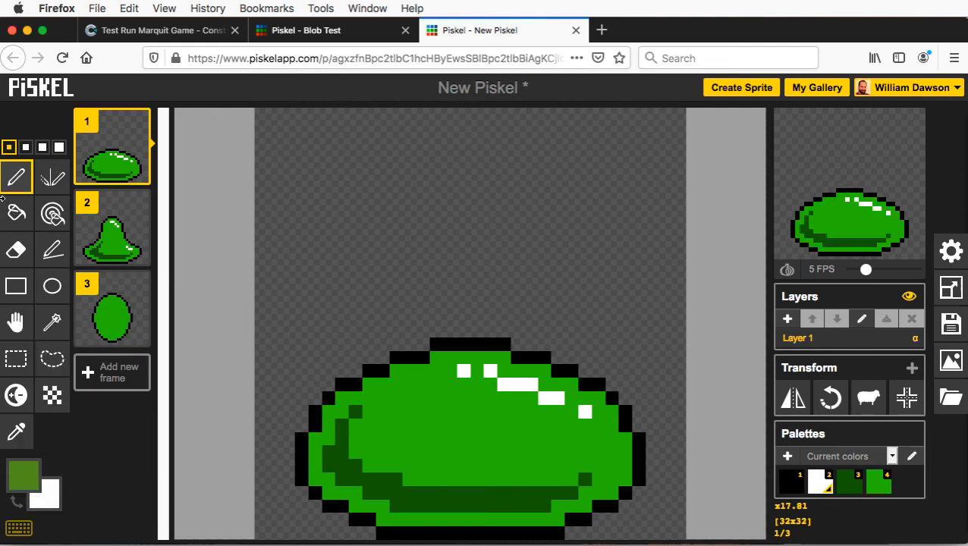
Test the olive green with single pixels inside frame 1's blob and undo them.
click(531, 438)
click(395, 426)
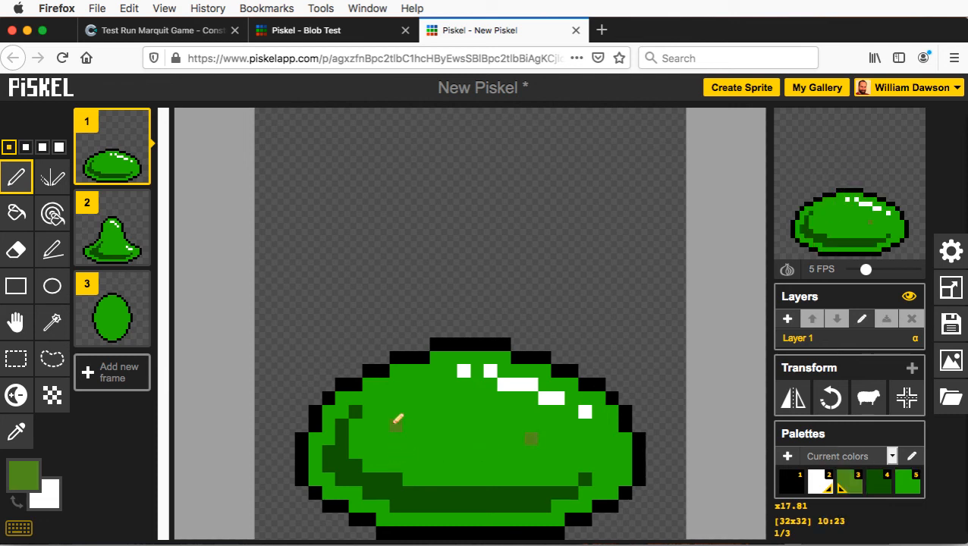
click(476, 465)
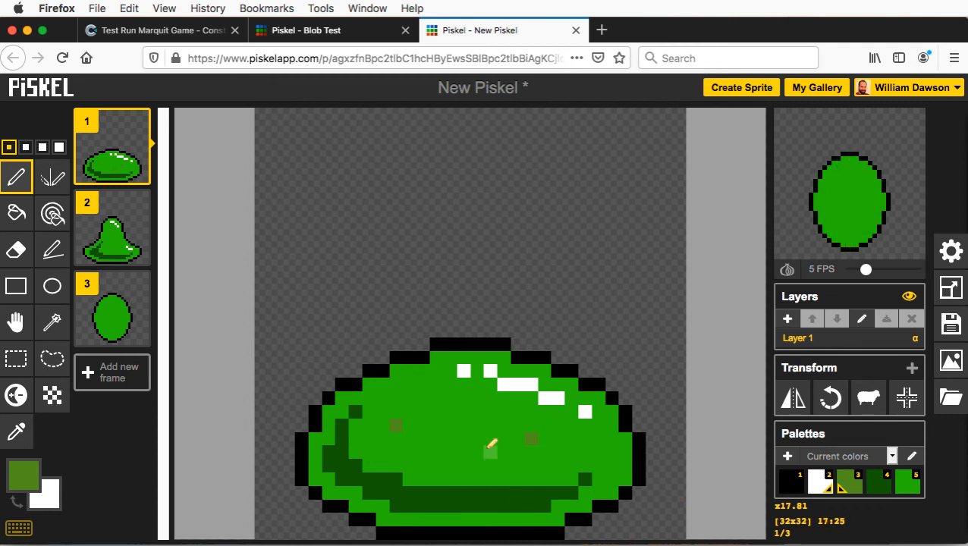
key(ctrl+z)
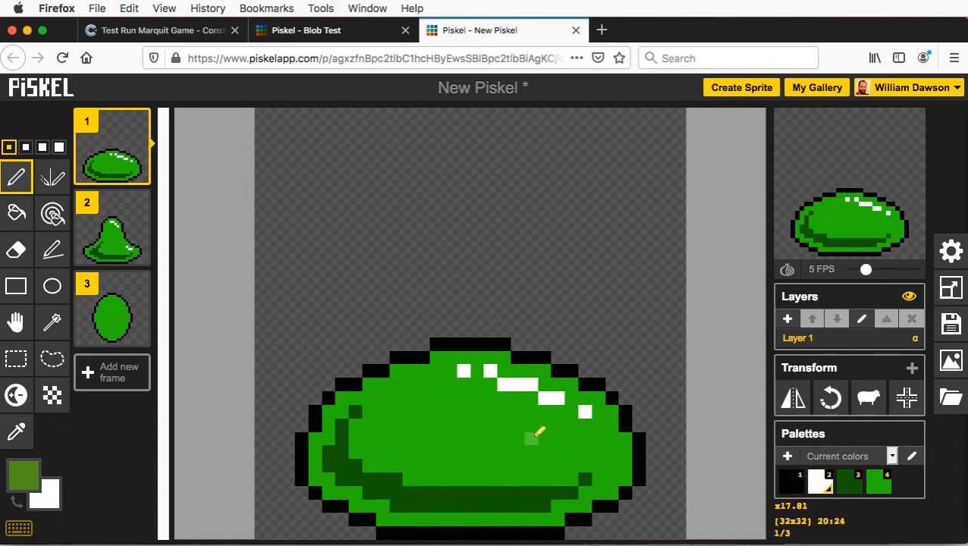
Title the sprite "Blob Monster" and save it online to the gallery.
click(951, 326)
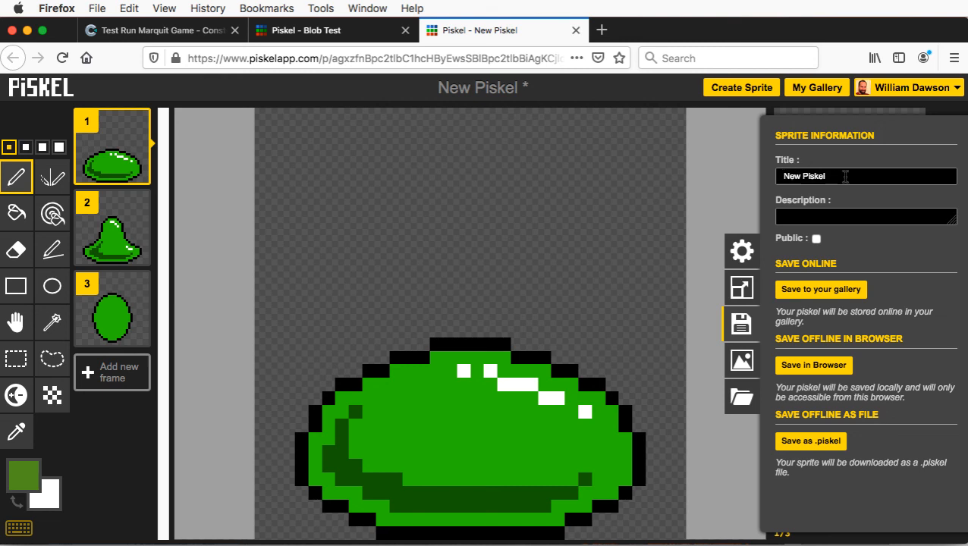
drag(845, 176, 749, 169)
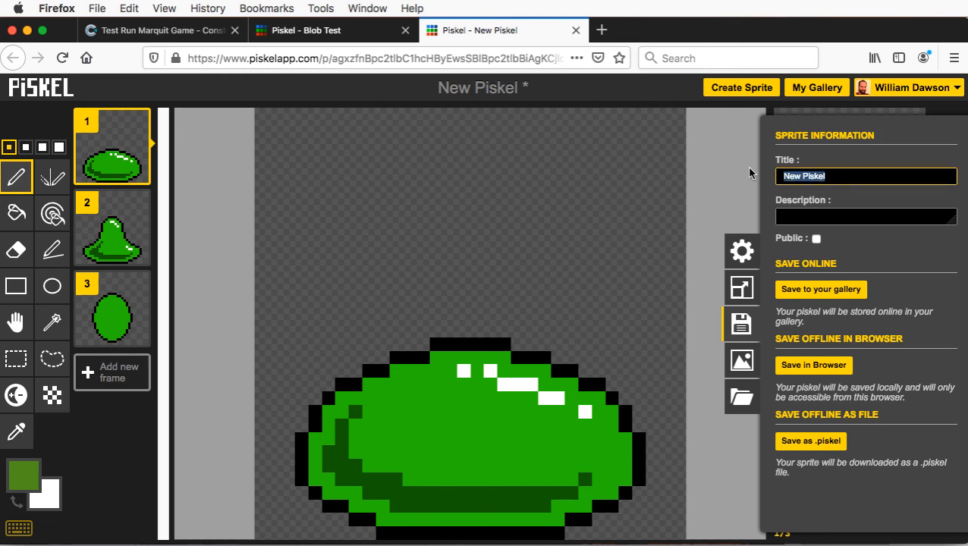
text(Blob Mo)
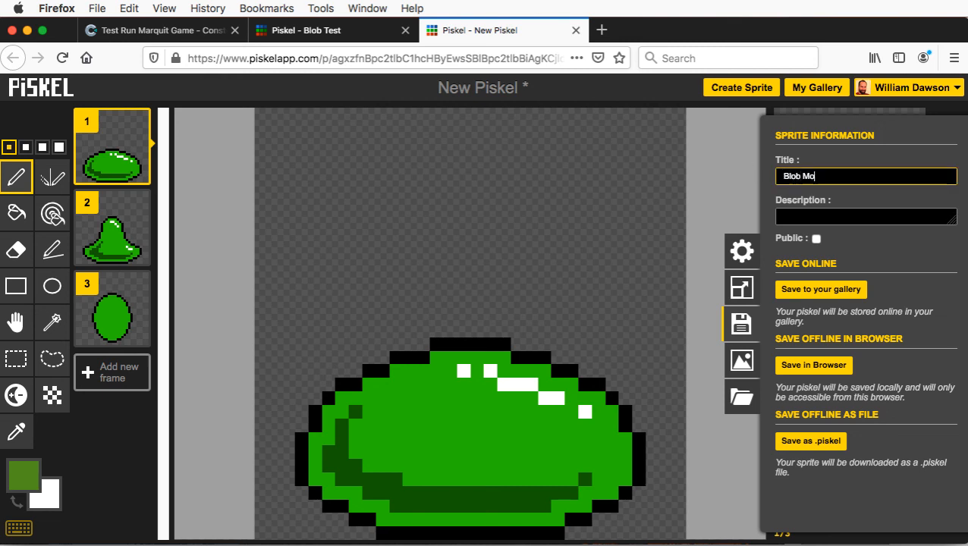
text(nster)
click(810, 292)
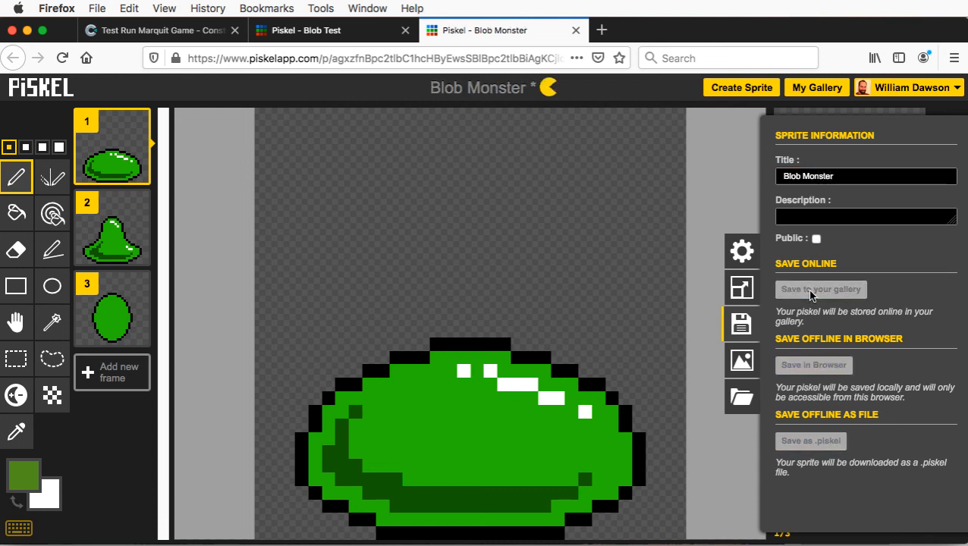
Preview the saved Blob Monster animation beside Blob Test in the gallery and return to the Blob Monster editor.
click(334, 31)
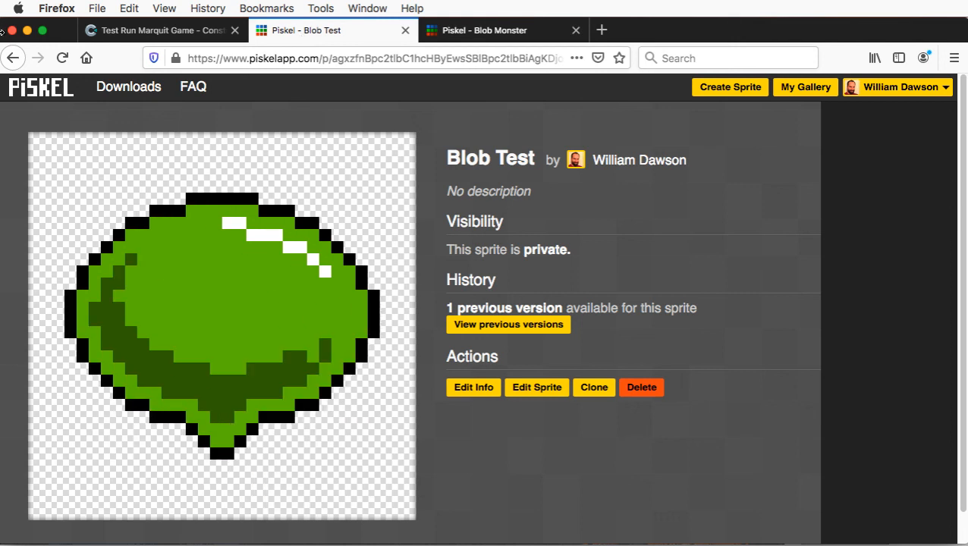
click(12, 60)
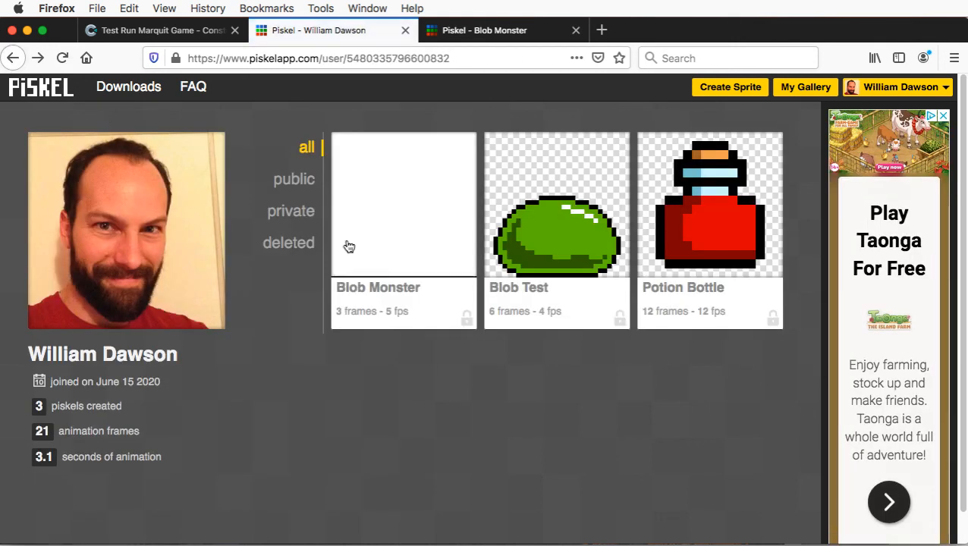
mouse_move(404, 235)
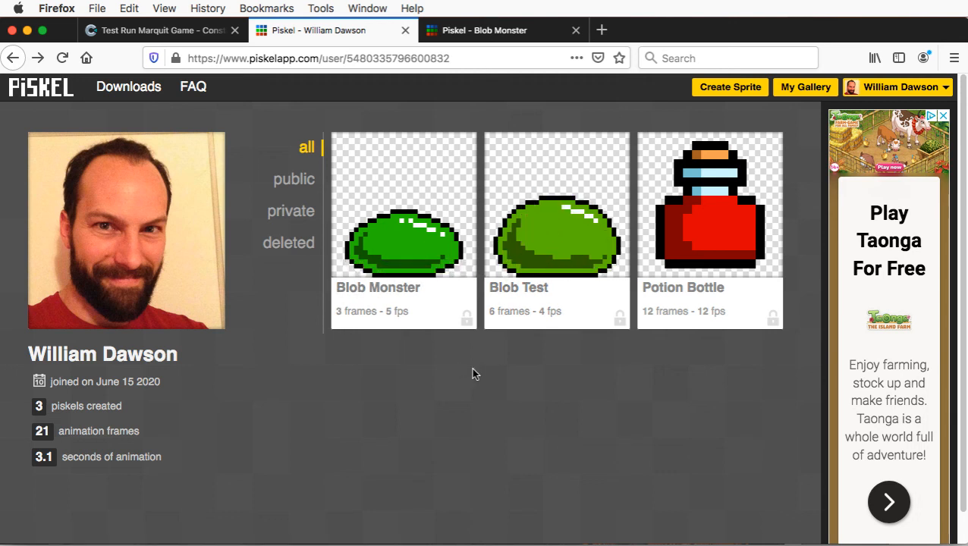
mouse_move(558, 288)
mouse_move(472, 288)
mouse_move(378, 326)
click(503, 34)
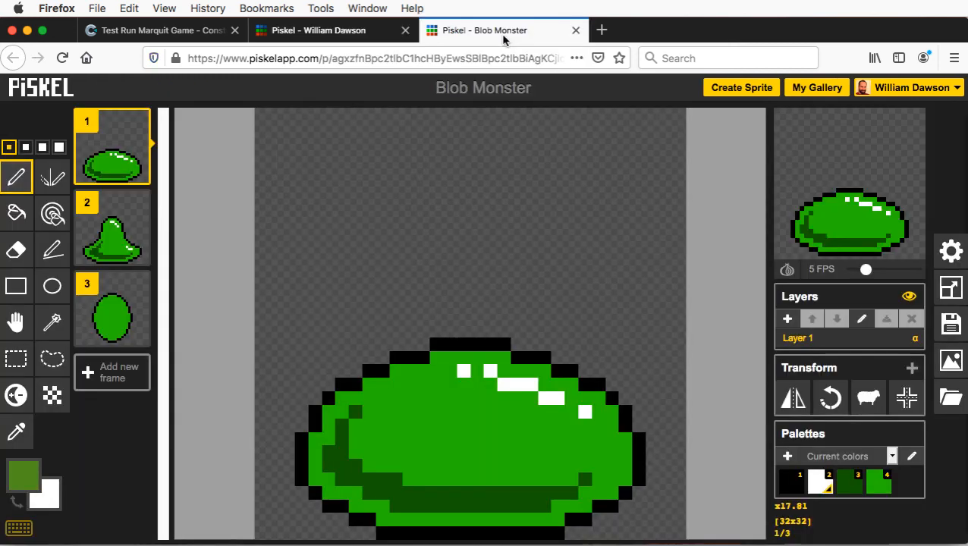